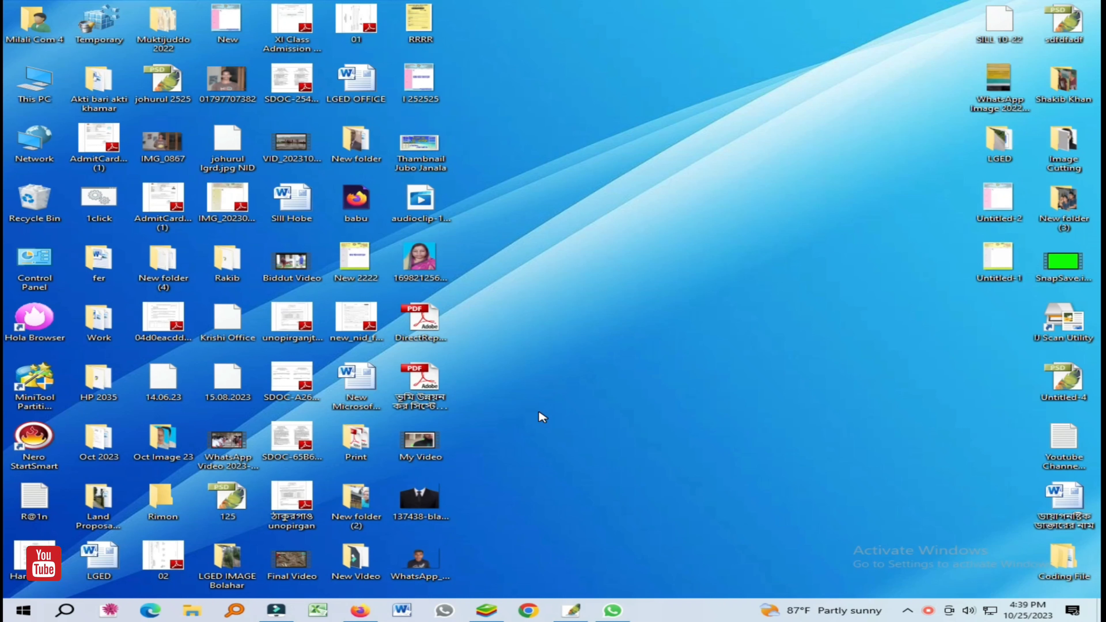
right_click(608, 310)
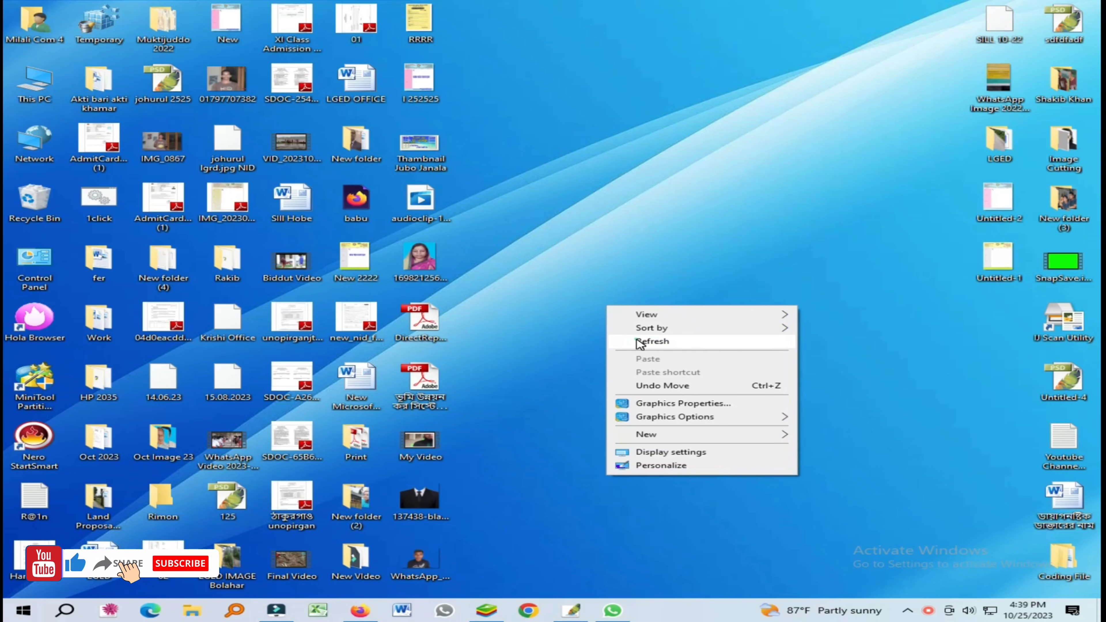
click(649, 342)
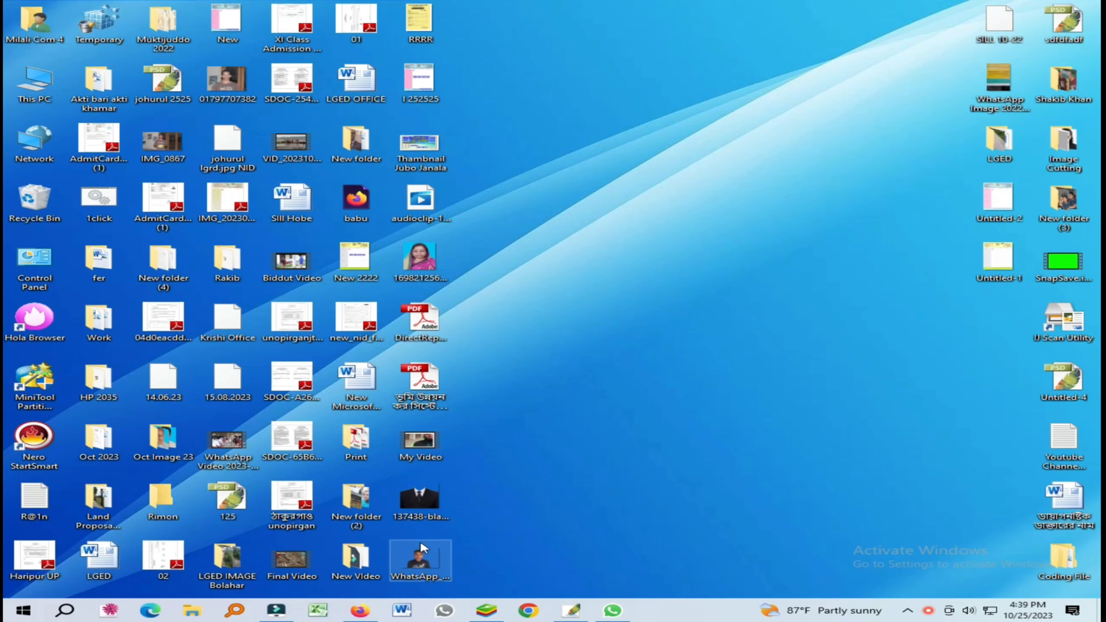
Preview the black-tie blazer image and the background-free portrait image from the desktop, closing each one after viewing
double_click(421, 501)
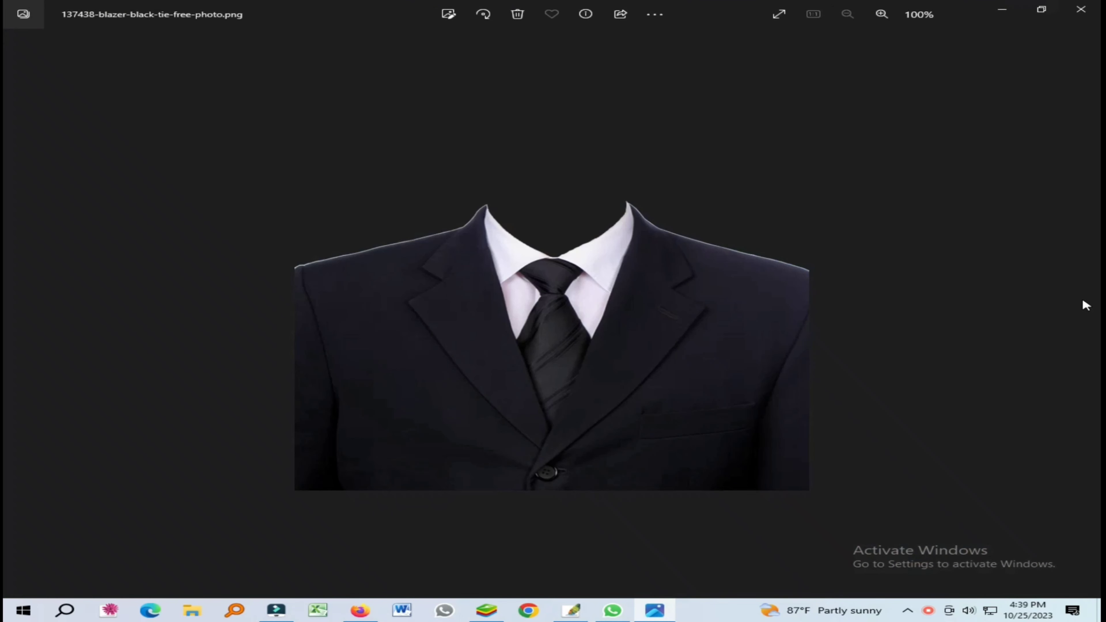
click(1081, 9)
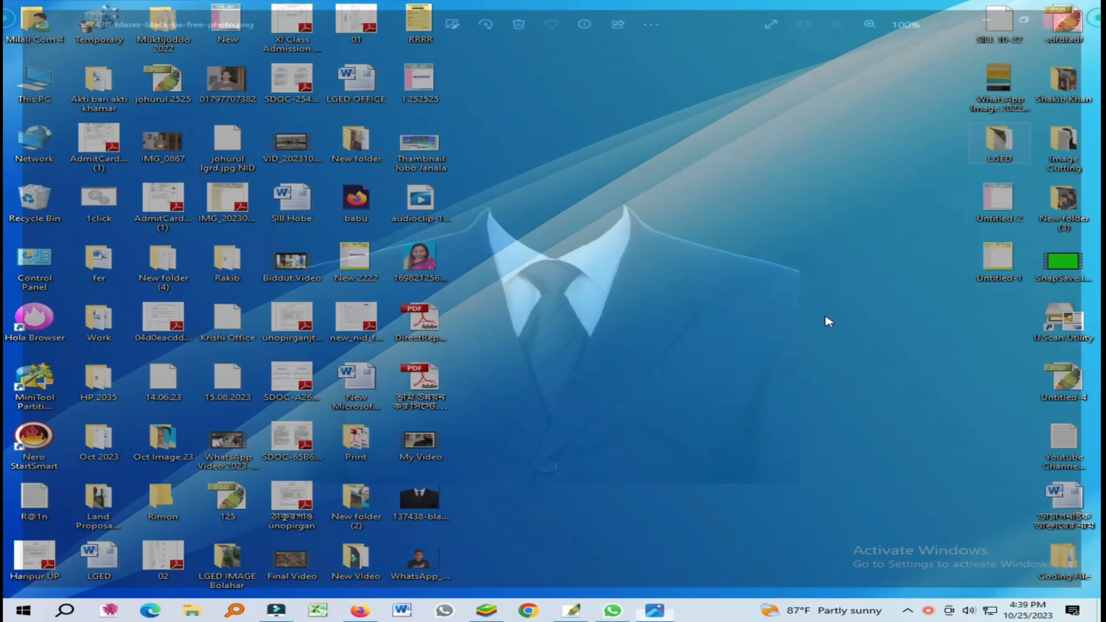
double_click(431, 558)
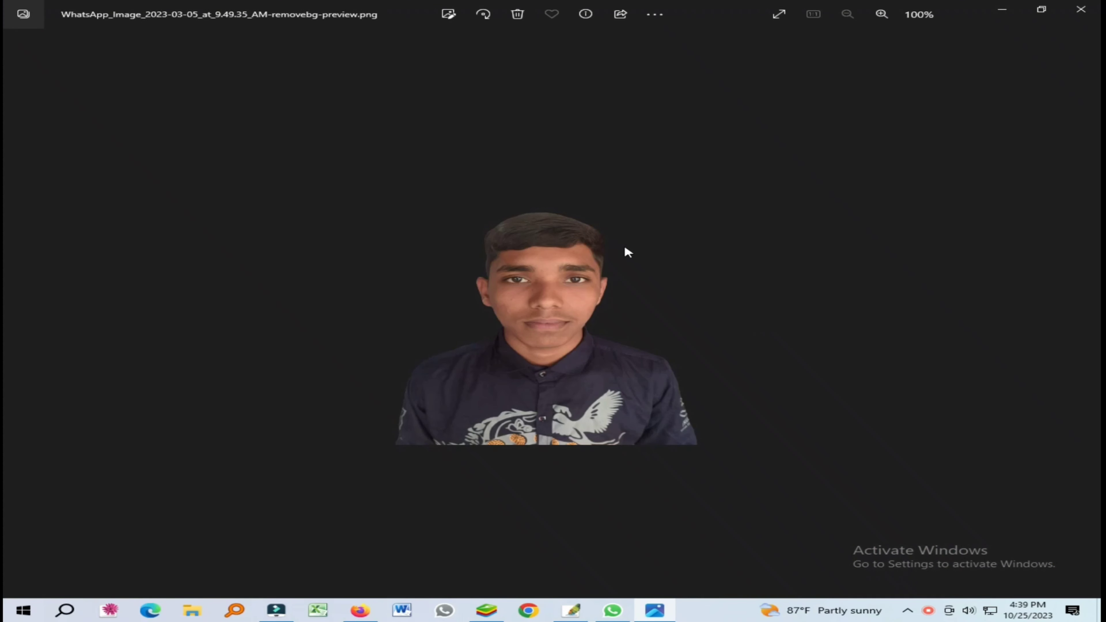
scroll(559, 295, up, 4)
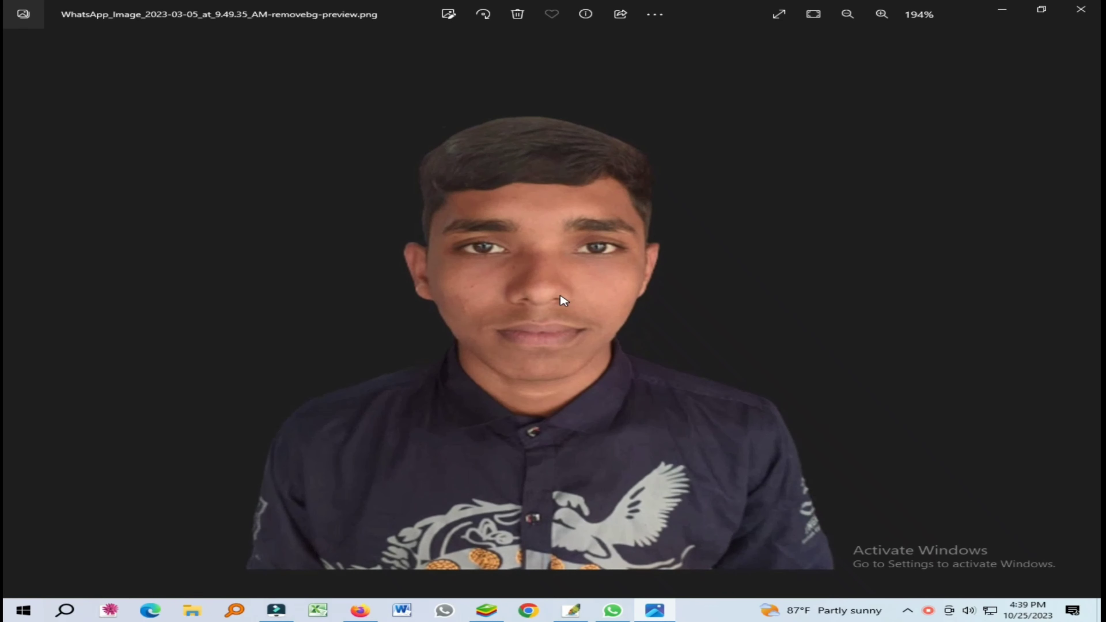
scroll(559, 293, down, 4)
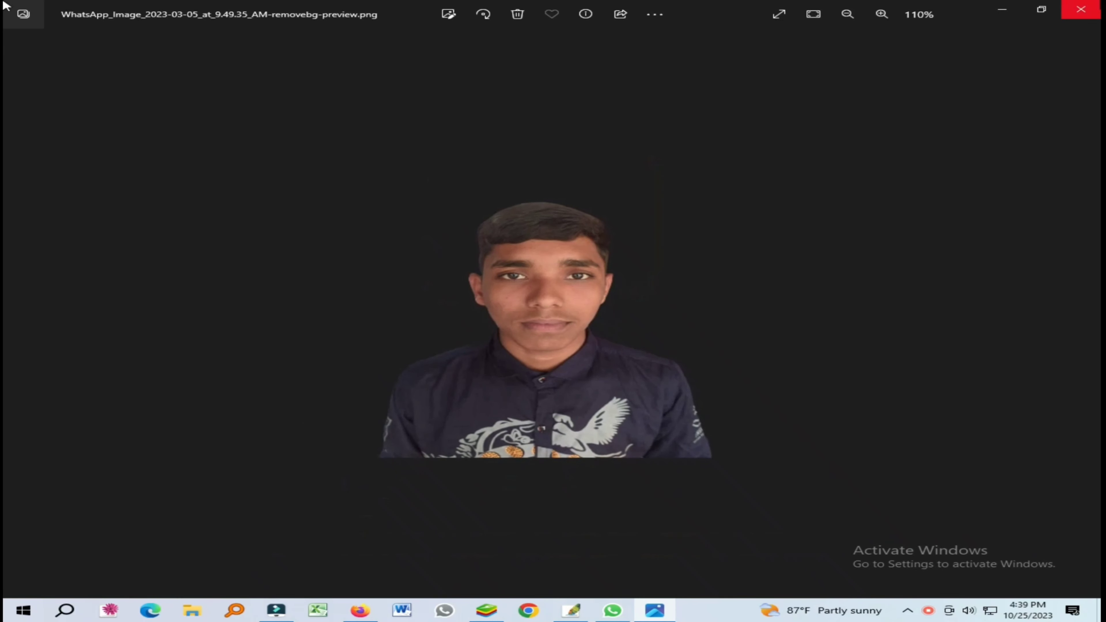
click(1094, 7)
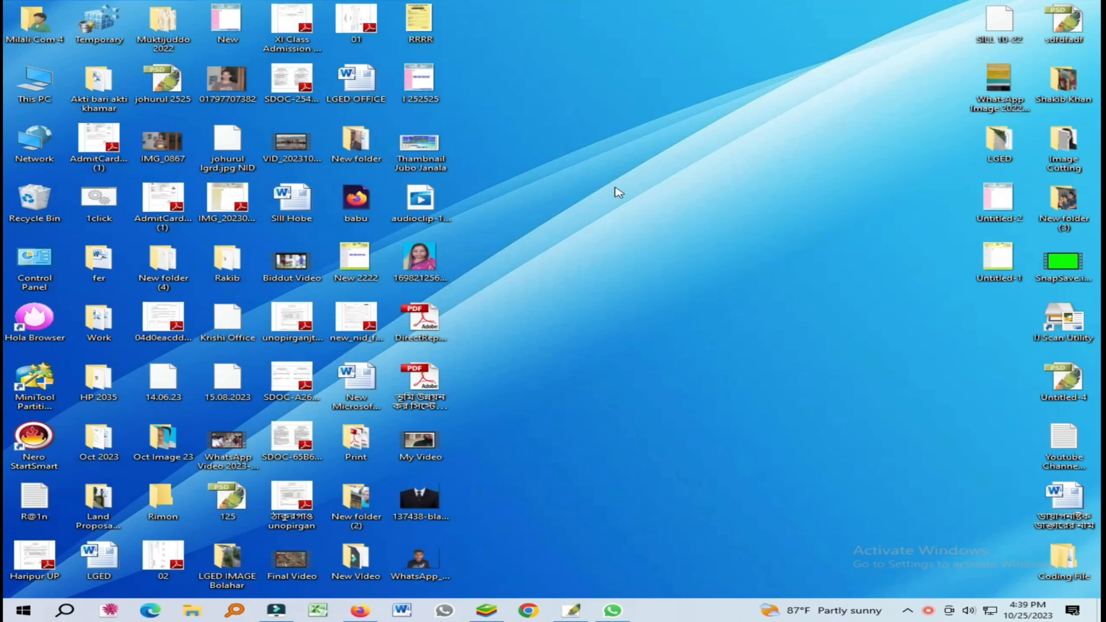
right_click(616, 189)
click(657, 223)
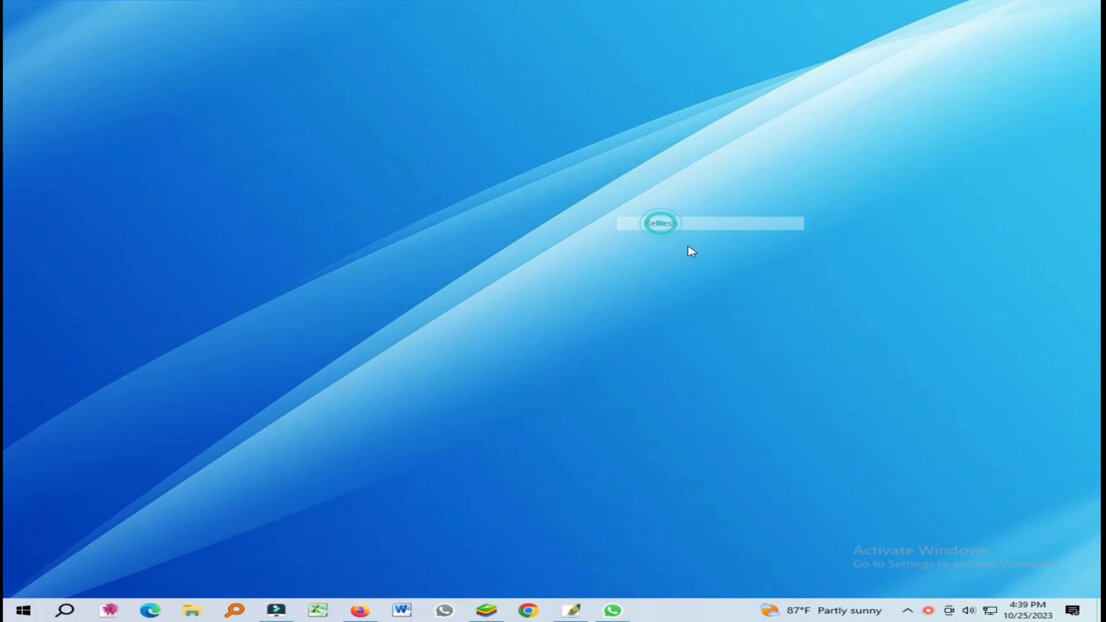
right_click(662, 223)
click(710, 261)
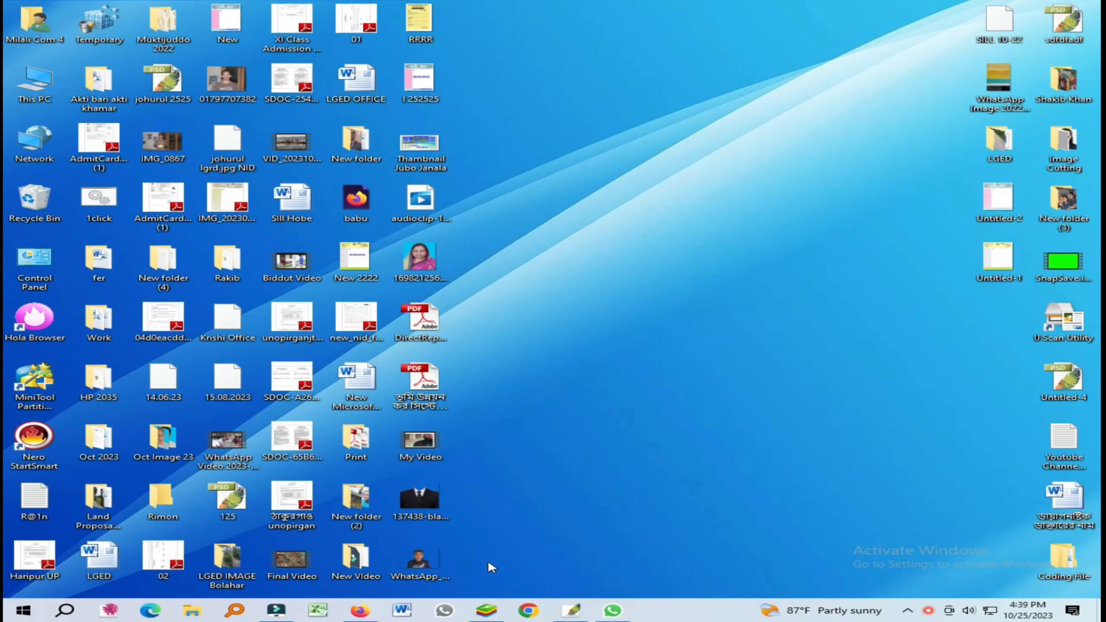
Open the blazer and portrait cutout images together in Photoshop and move the portrait window away from the blazer image
drag(484, 564, 493, 307)
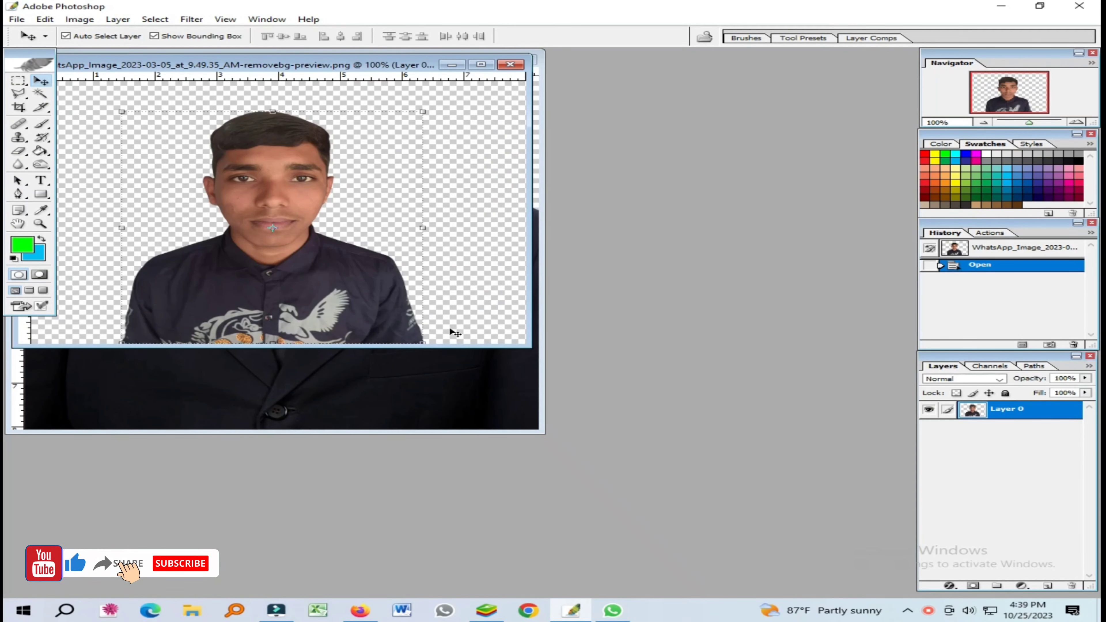
drag(316, 66, 560, 79)
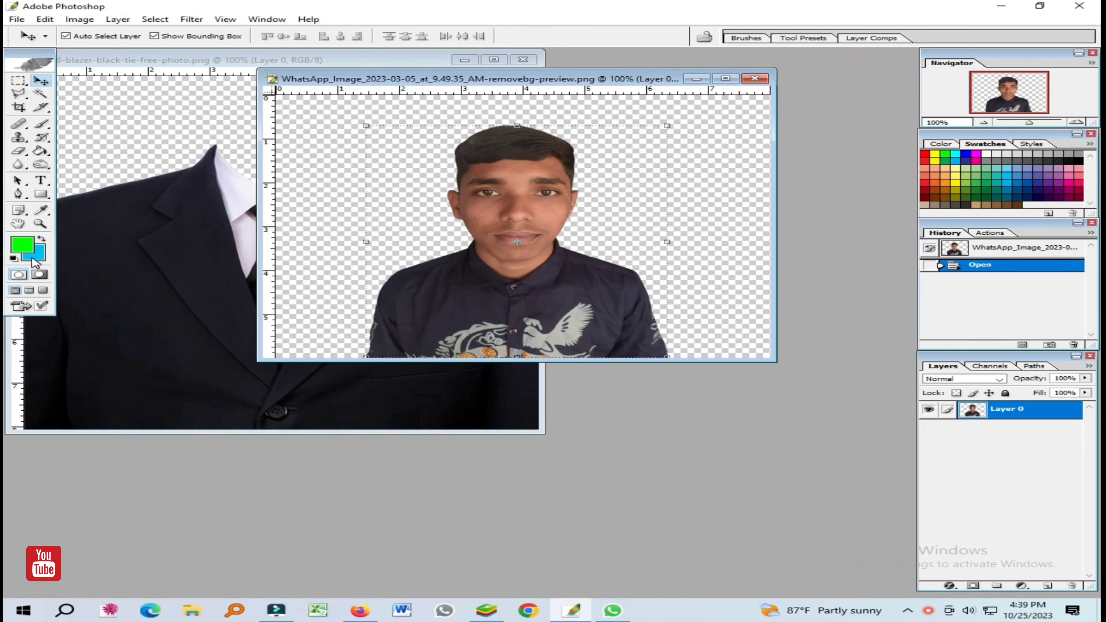
Create a new document from the A4 preset and shift its window clear of the tools
key(ctrl+n)
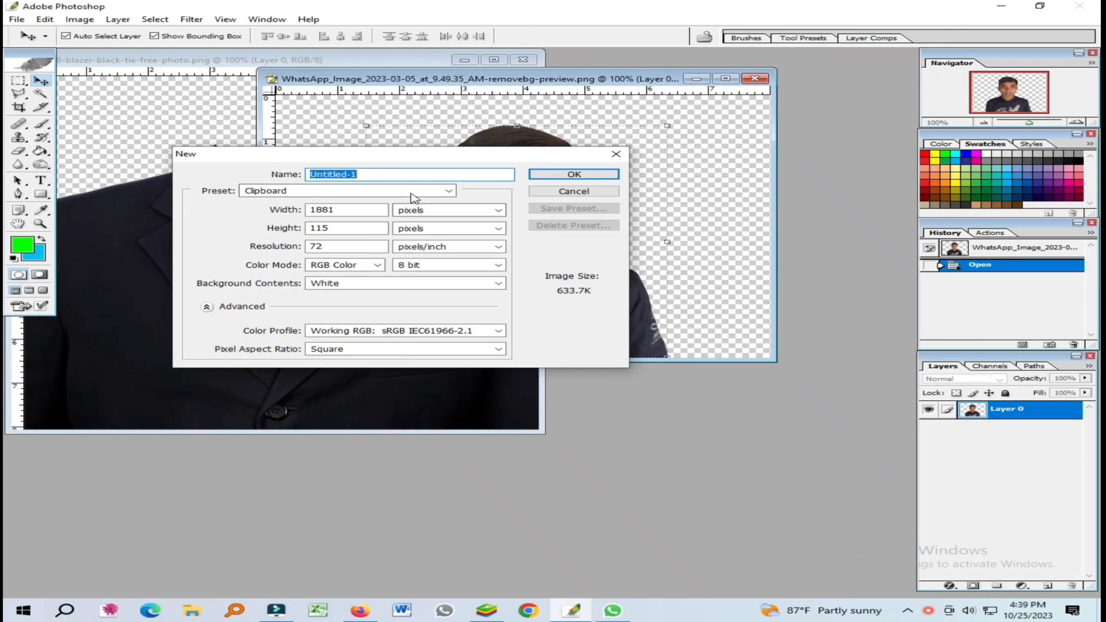
click(411, 190)
click(293, 466)
key(Return)
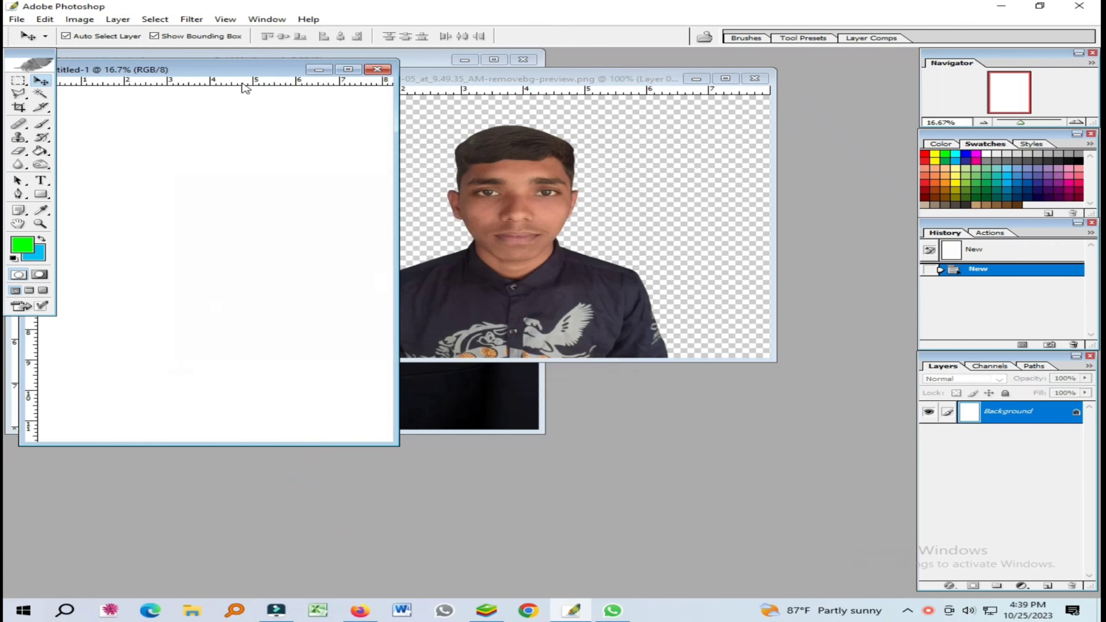
drag(246, 69, 336, 103)
Select the whole blank A4 canvas with the Magic Wand, clear it to the blue background colour and deselect
click(40, 93)
click(579, 193)
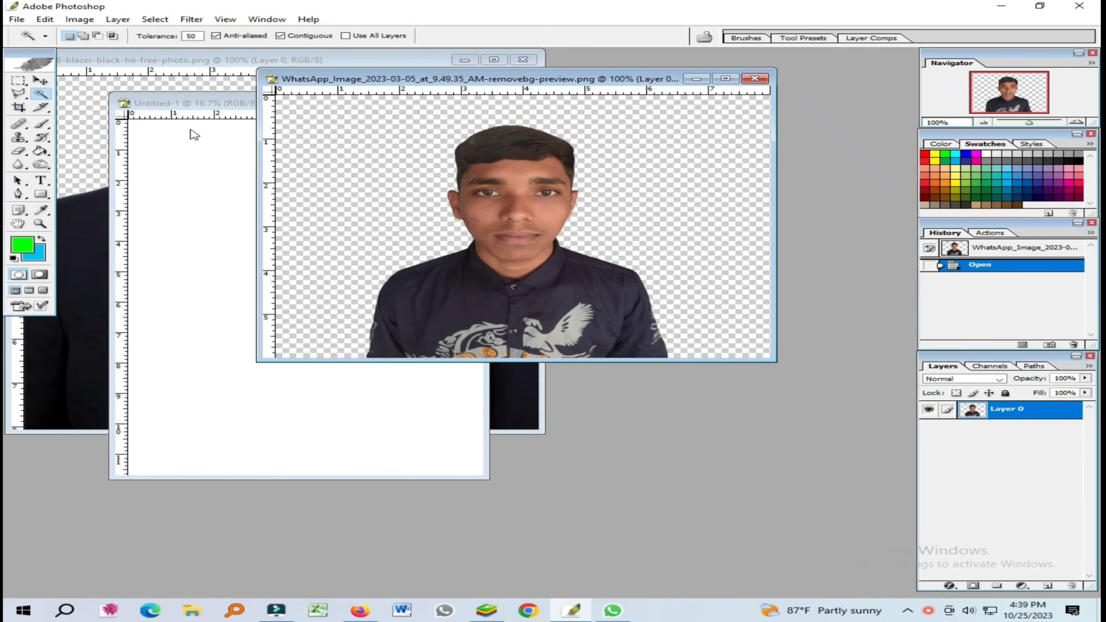
click(186, 139)
click(215, 166)
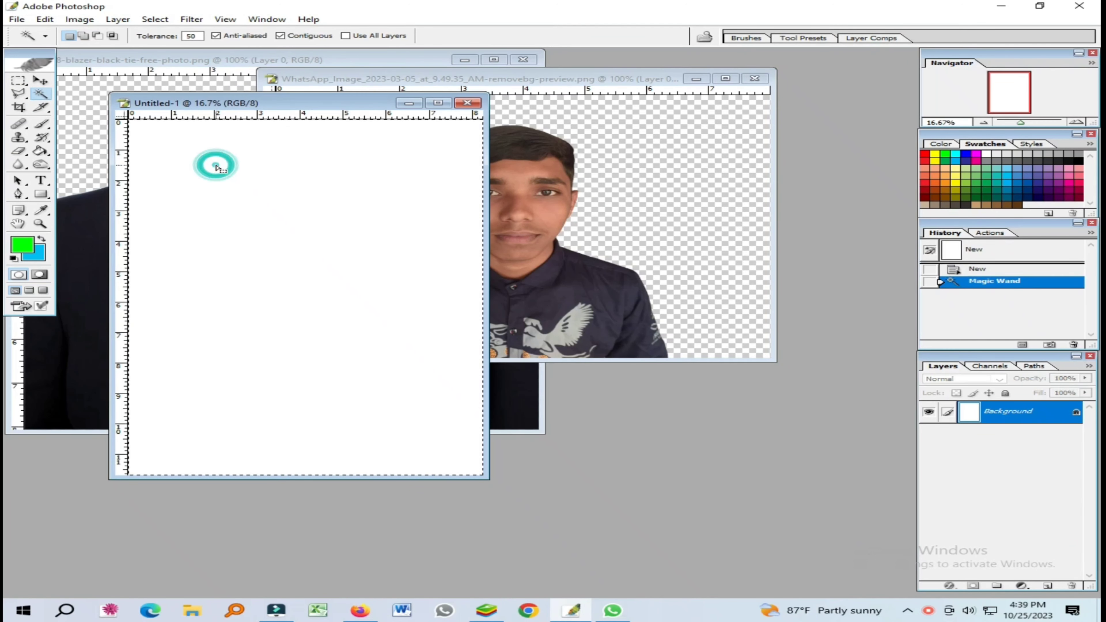
key(Delete)
key(ctrl+d)
Copy the portrait cutout onto the blue A4 document as a new layer and close the source portrait image
click(40, 80)
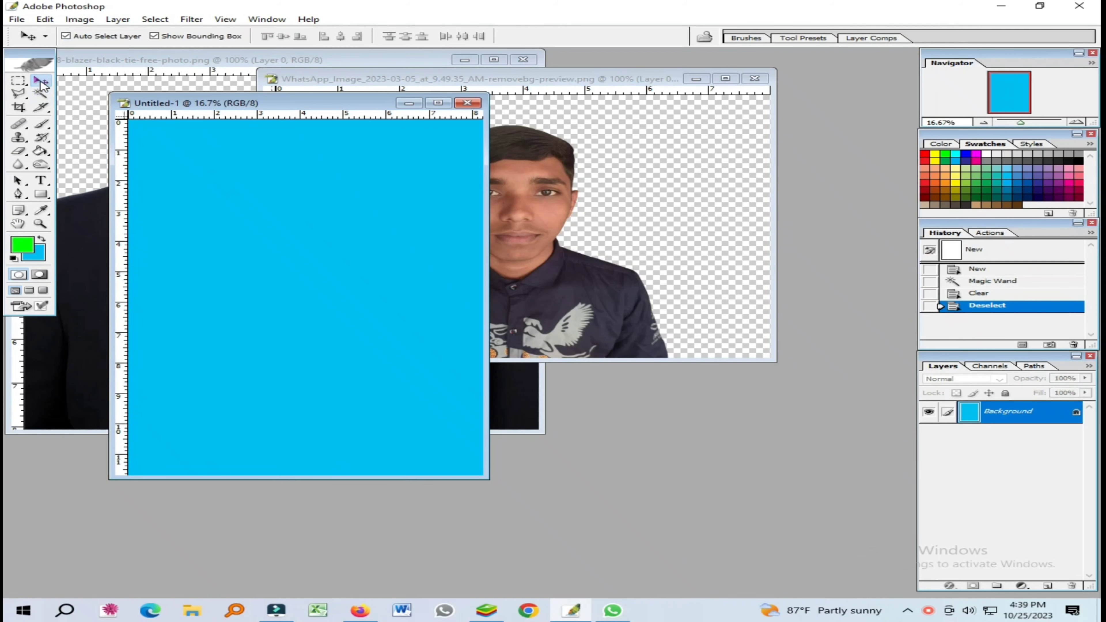
click(561, 192)
drag(491, 86, 727, 256)
drag(765, 386, 334, 247)
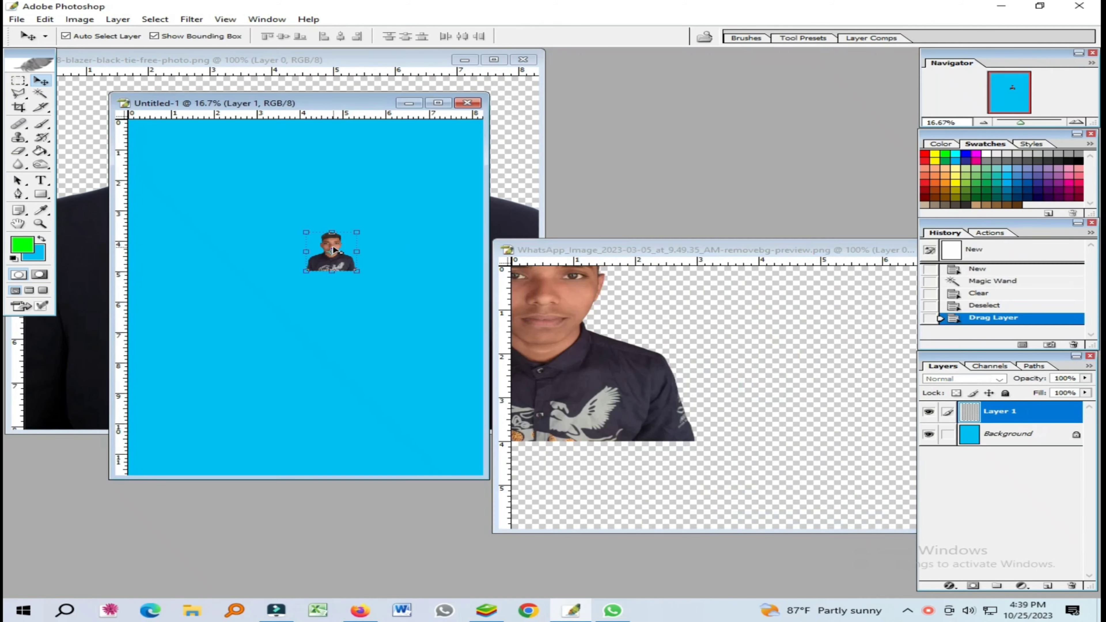
drag(740, 249, 343, 282)
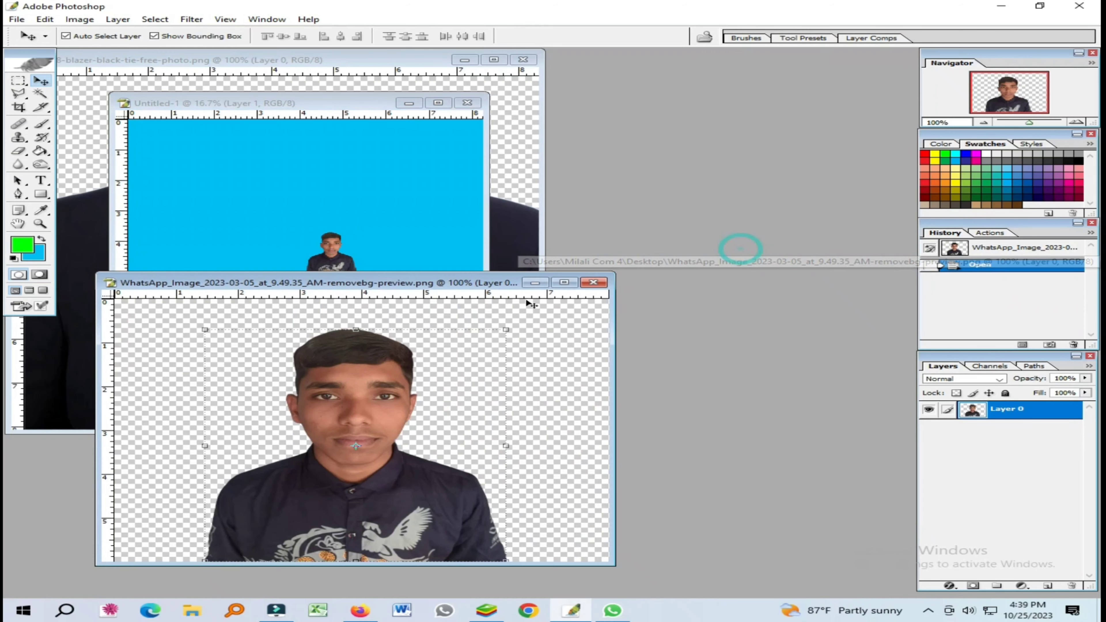
click(593, 283)
Enlarge the portrait to about 4.1 in wide on the maximized blue document and merge the visible layers
click(435, 104)
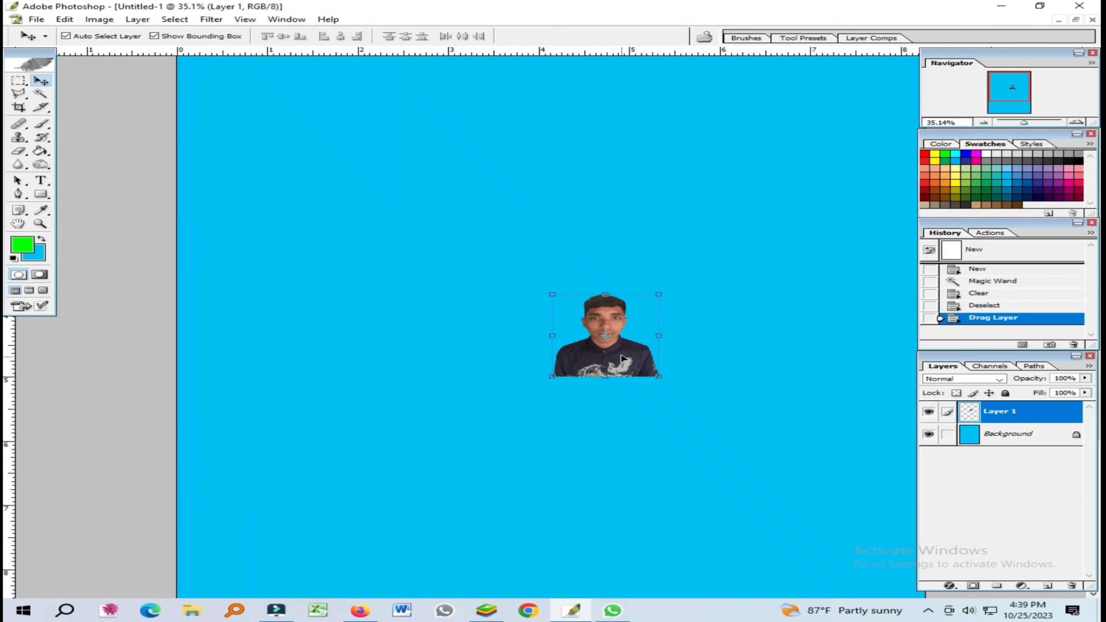
drag(623, 358, 733, 493)
key(Return)
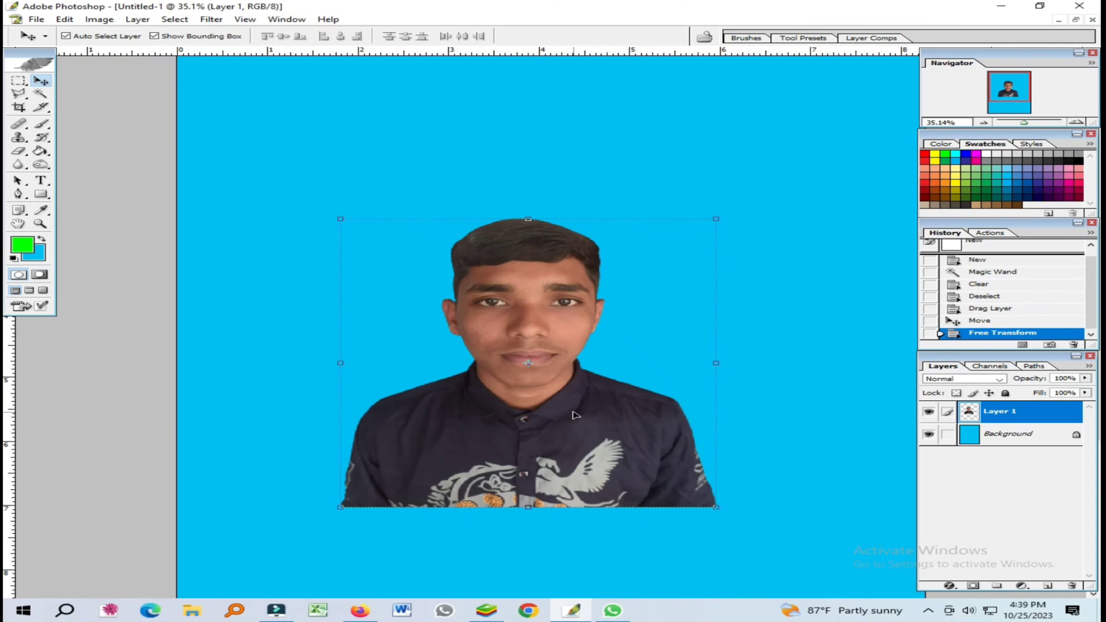
key(ctrl+shift+e)
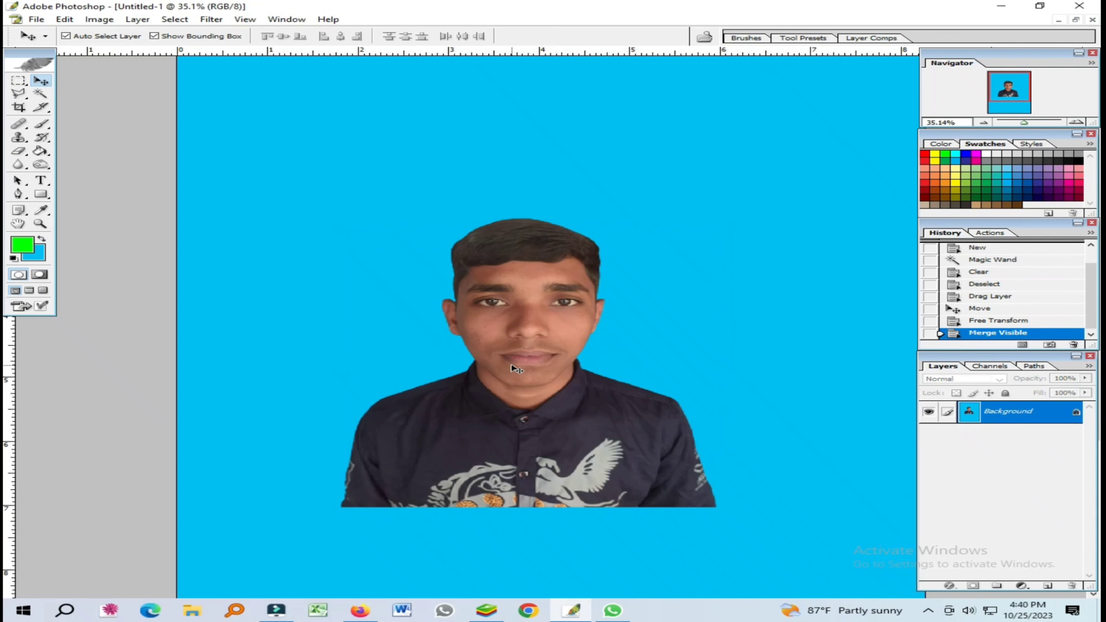
Crop the portrait around the head and shoulders to 1.5 in by 1.85 in at 300 pixels/inch
click(18, 107)
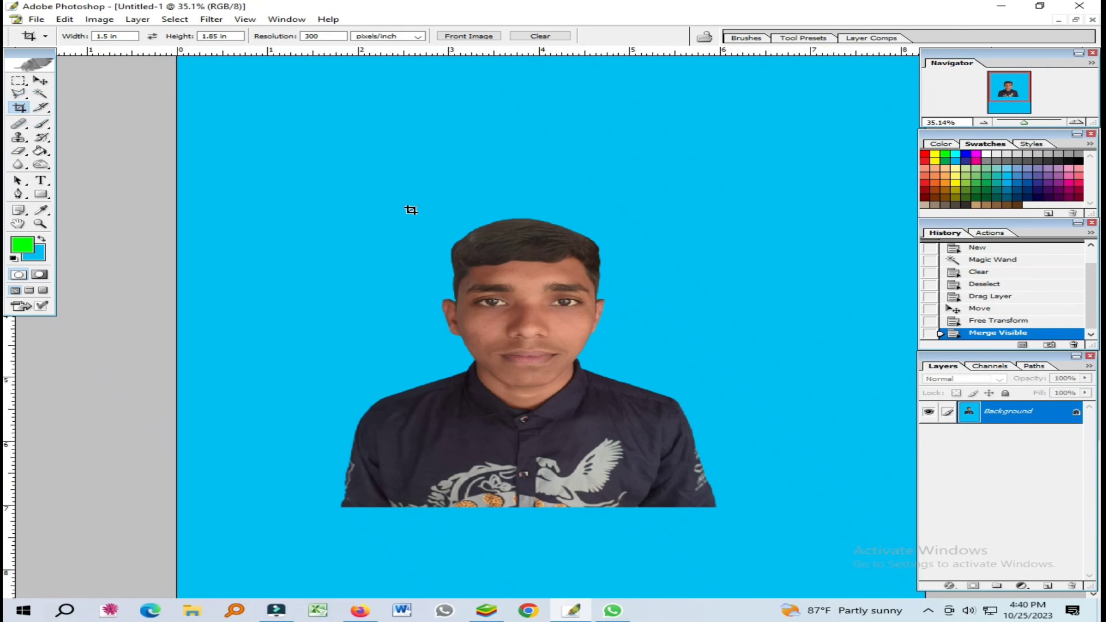
drag(739, 497, 740, 497)
drag(630, 450, 604, 457)
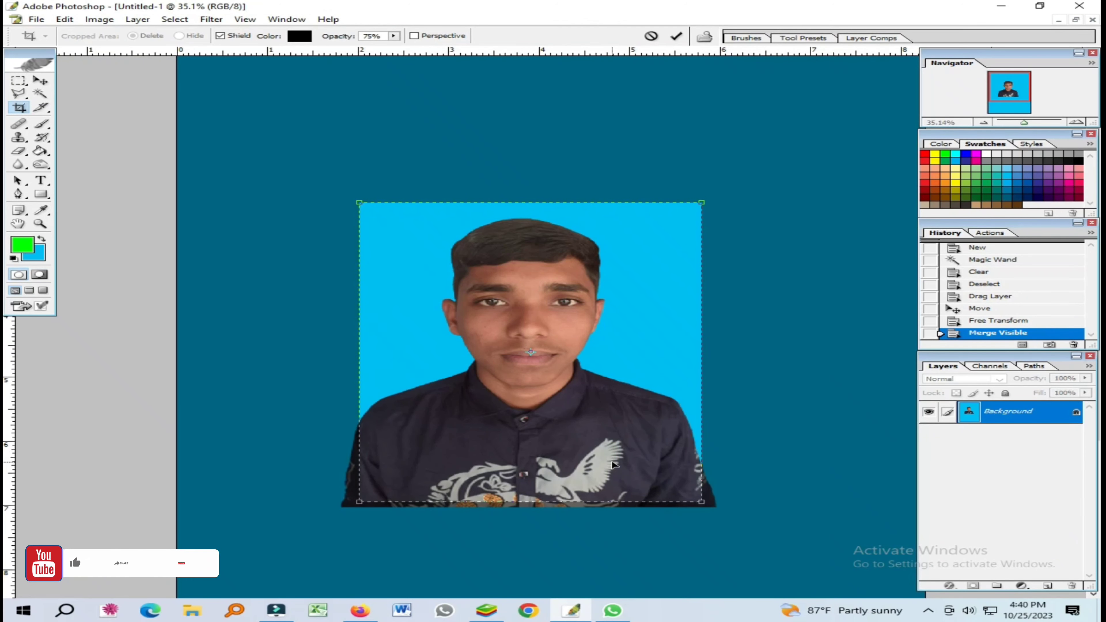
key(Return)
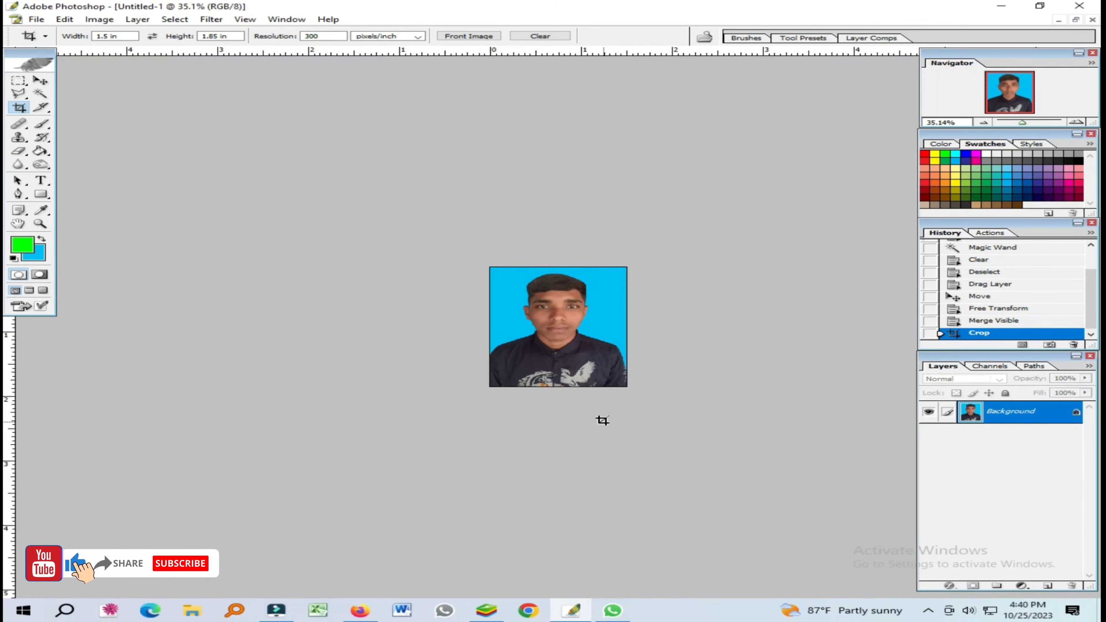
key(ctrl+0)
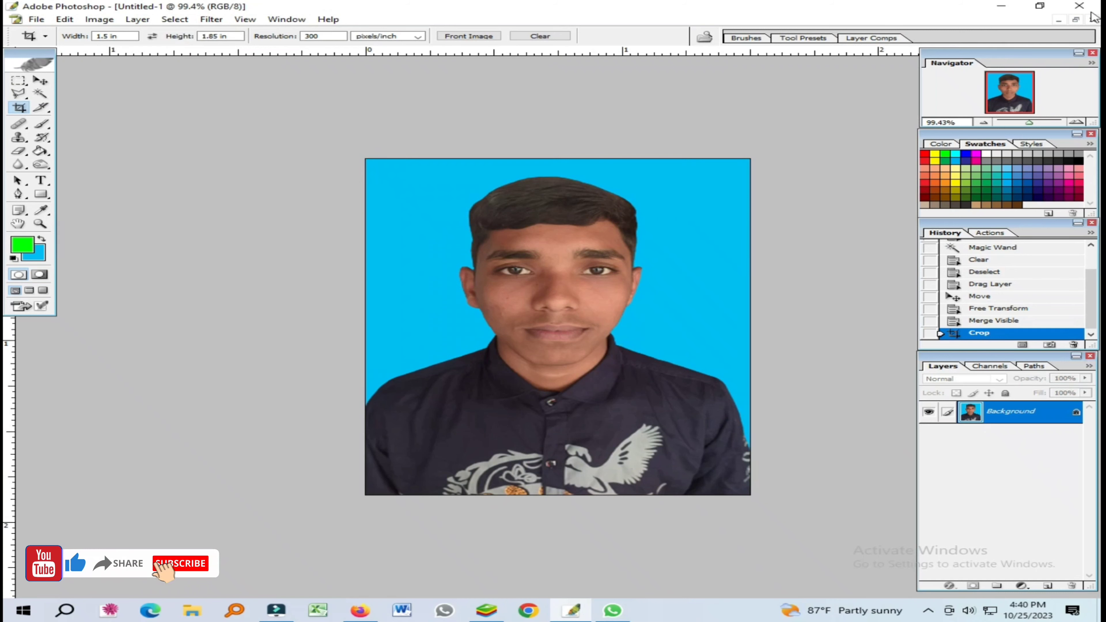
Place the cropped portrait in its own window beside the blazer image and make the blazer image active
click(1075, 20)
drag(252, 106, 650, 119)
click(284, 262)
key(ctrl+minus)
key(ctrl+minus)
key(ctrl+minus)
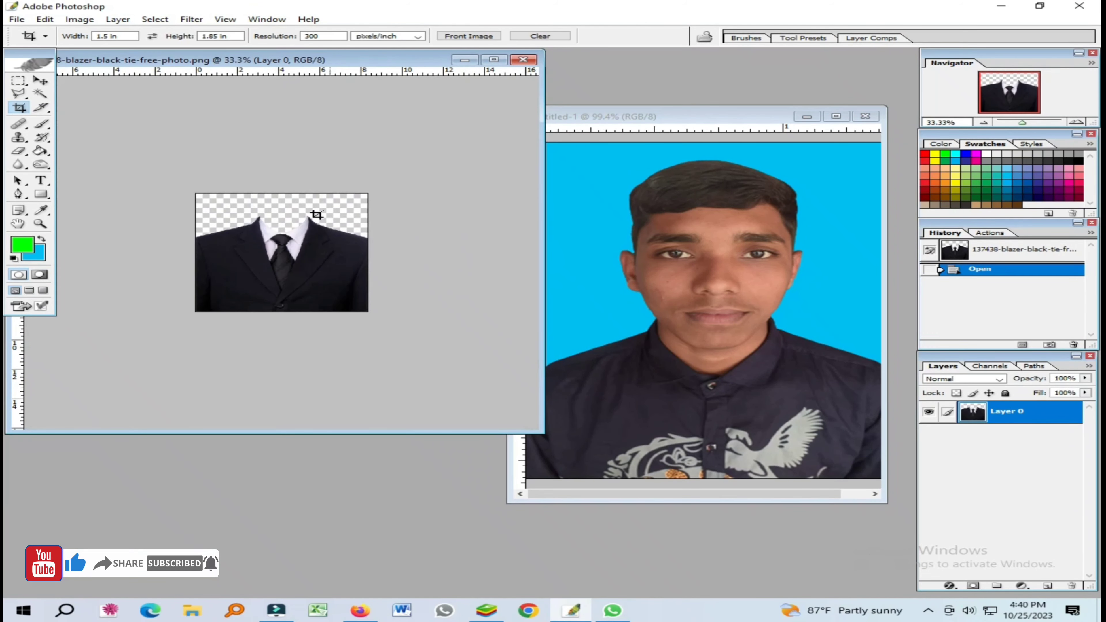
click(40, 81)
drag(291, 252, 291, 252)
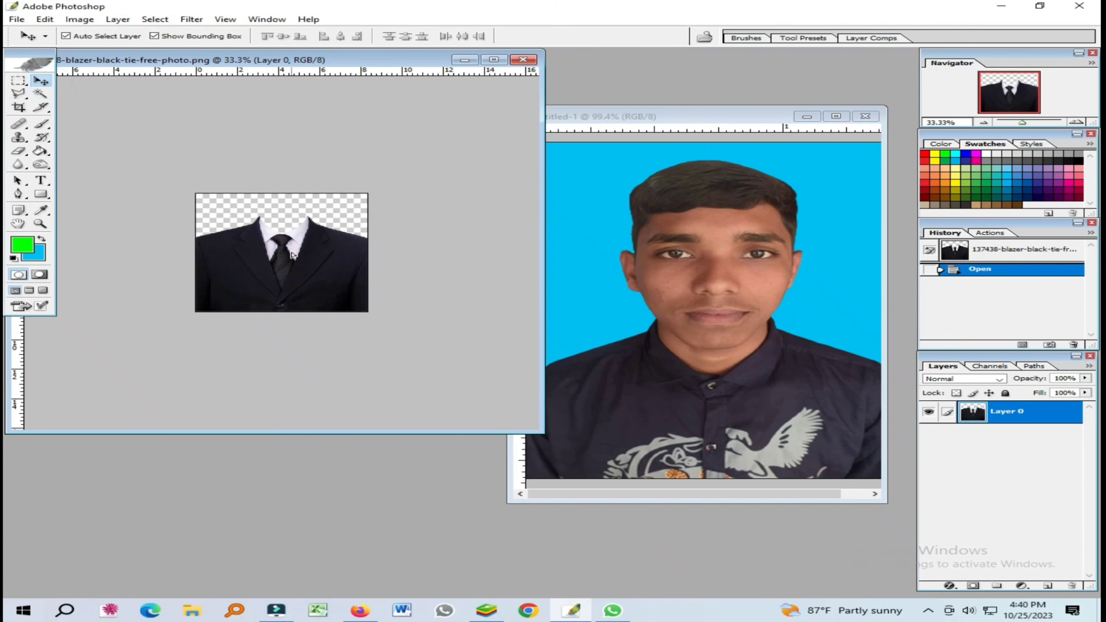
Crop the blazer image to 1.5 in by 1.85 in at 300 pixels/inch, spanning its full width with empty space above the collar
click(19, 109)
key(ctrl+minus)
drag(183, 151, 486, 340)
drag(244, 254, 242, 226)
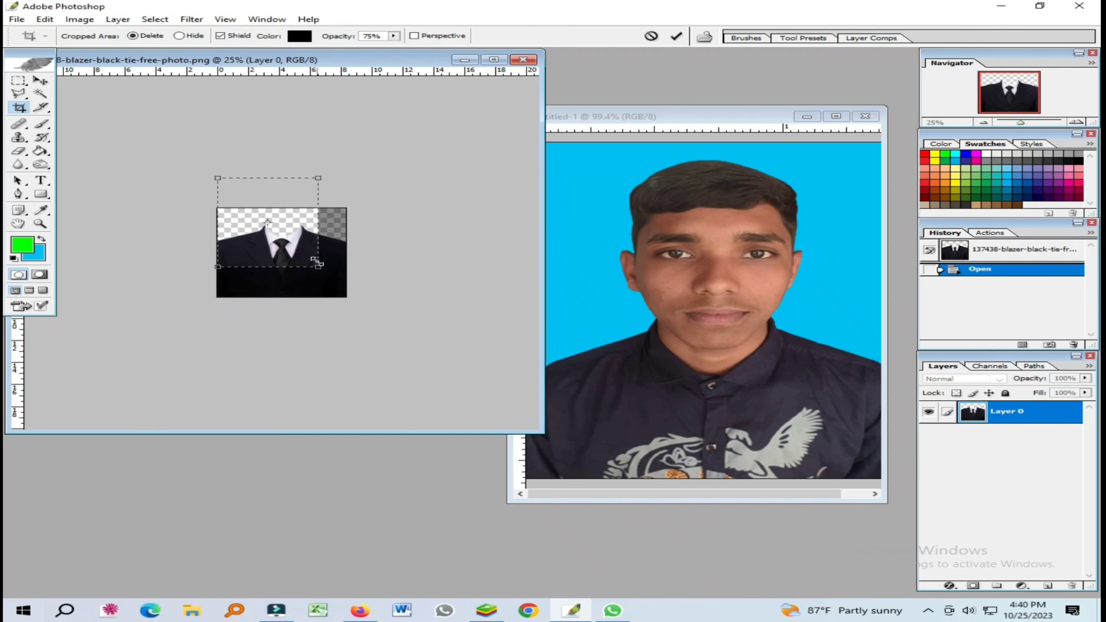
drag(329, 272, 352, 288)
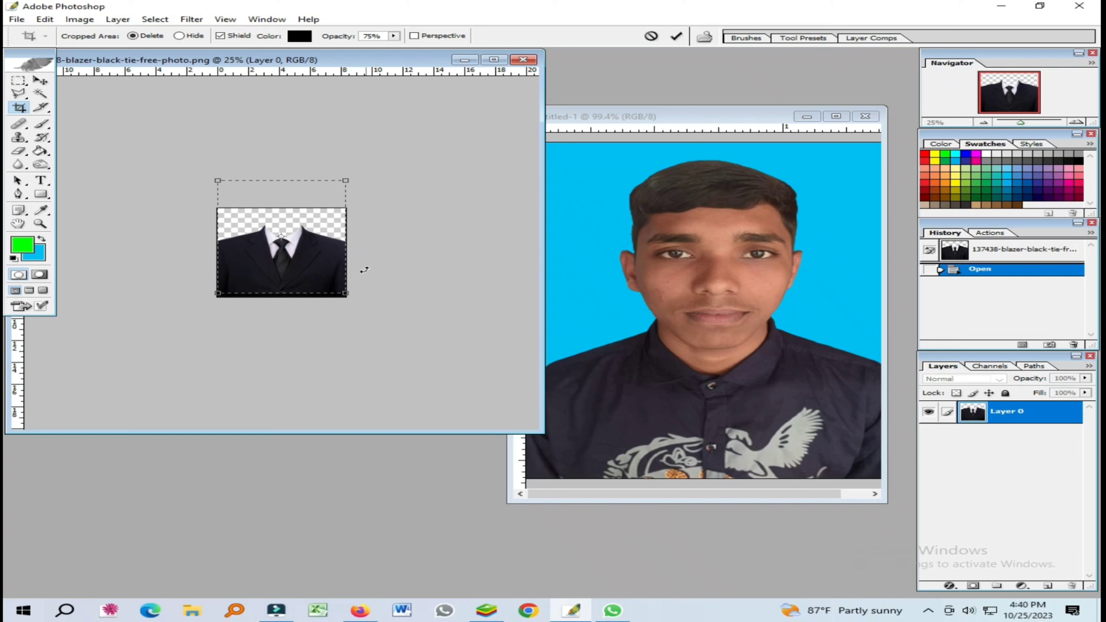
key(Return)
scroll(174, 284, up, 3)
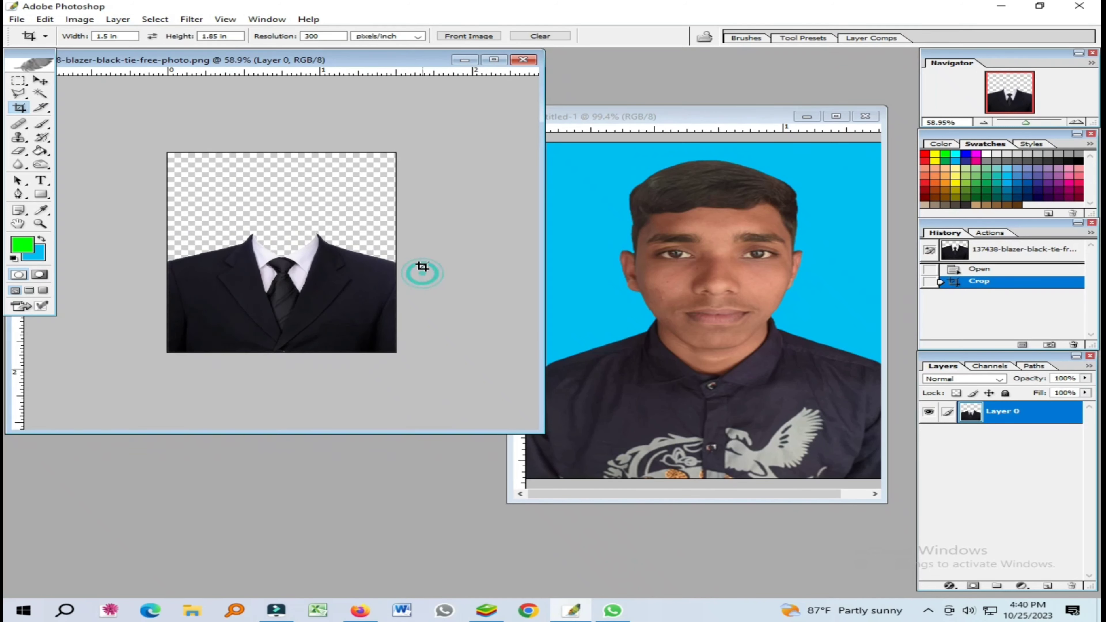
Create a second new document from the A4 preset, 210 by 297 mm at 300 pixels/inch with white background
click(17, 19)
mouse_move(44, 19)
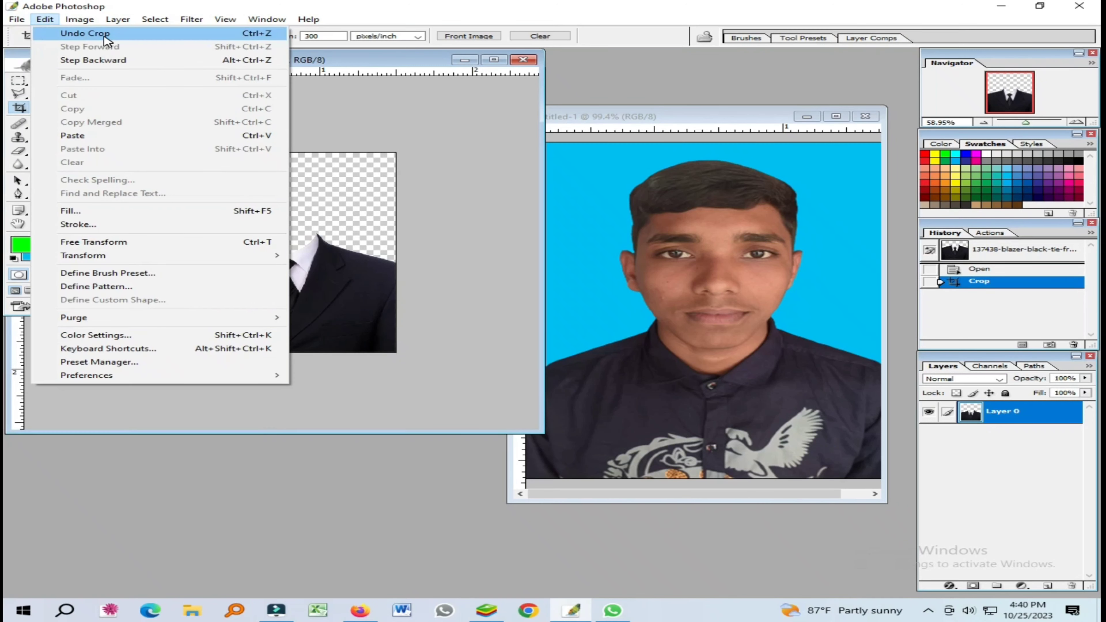
click(43, 32)
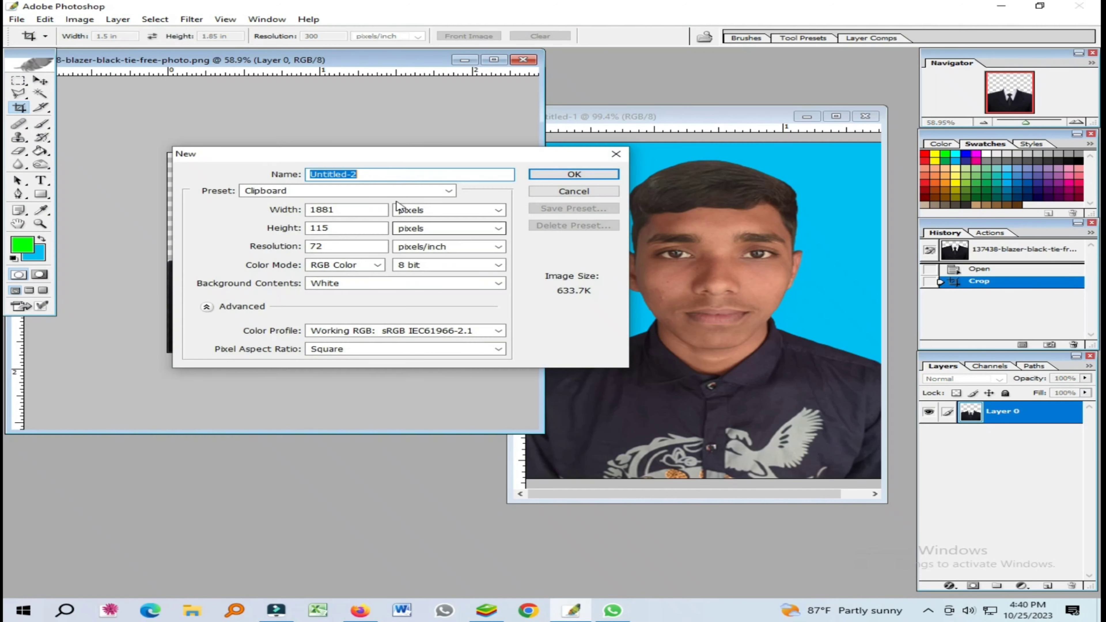
click(361, 190)
click(270, 462)
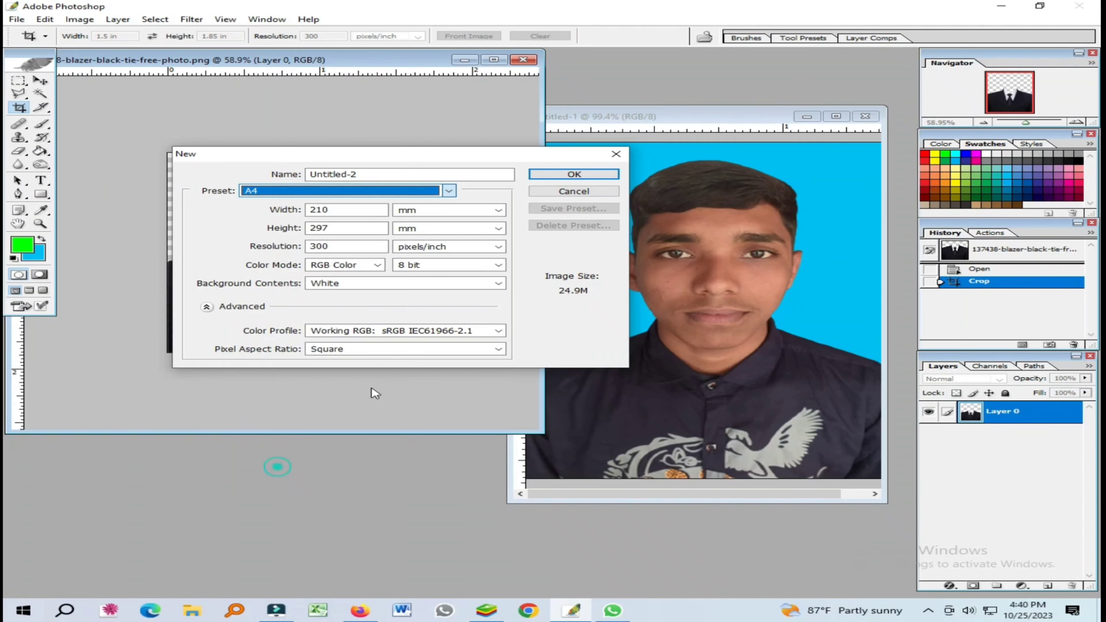
click(574, 175)
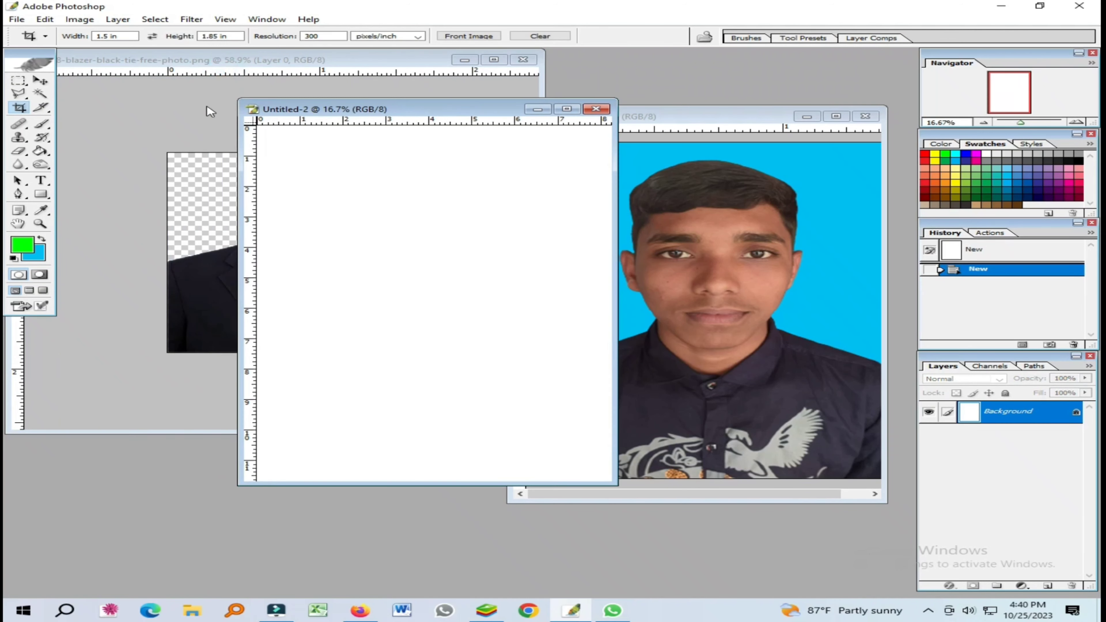
Select the entire blank A4 page, fill it with the blue background colour and deselect
click(40, 94)
click(430, 232)
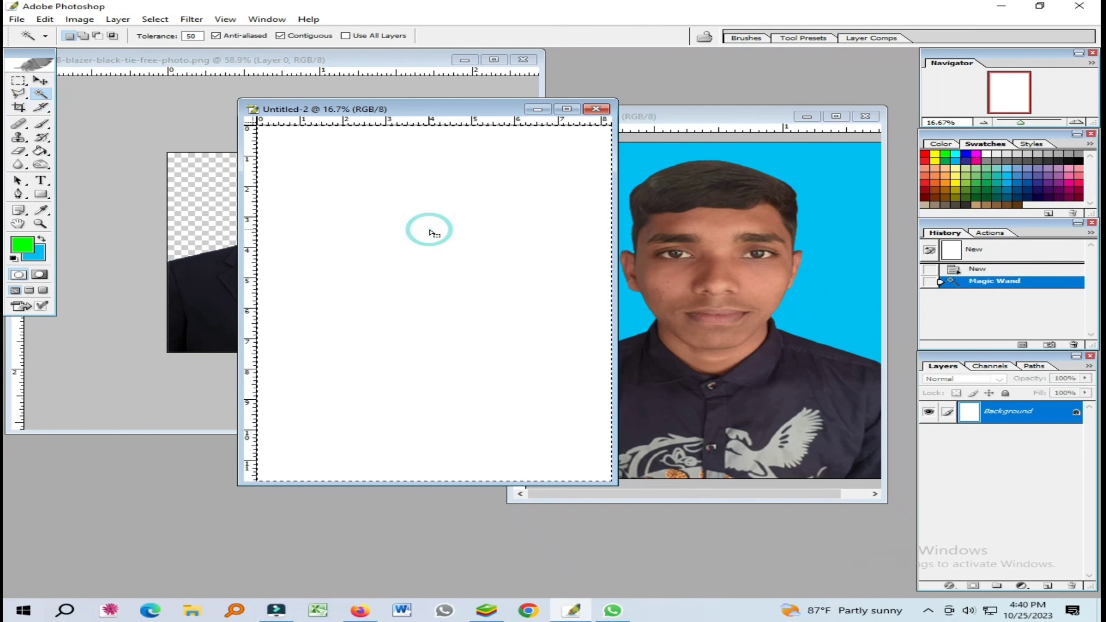
key(Delete)
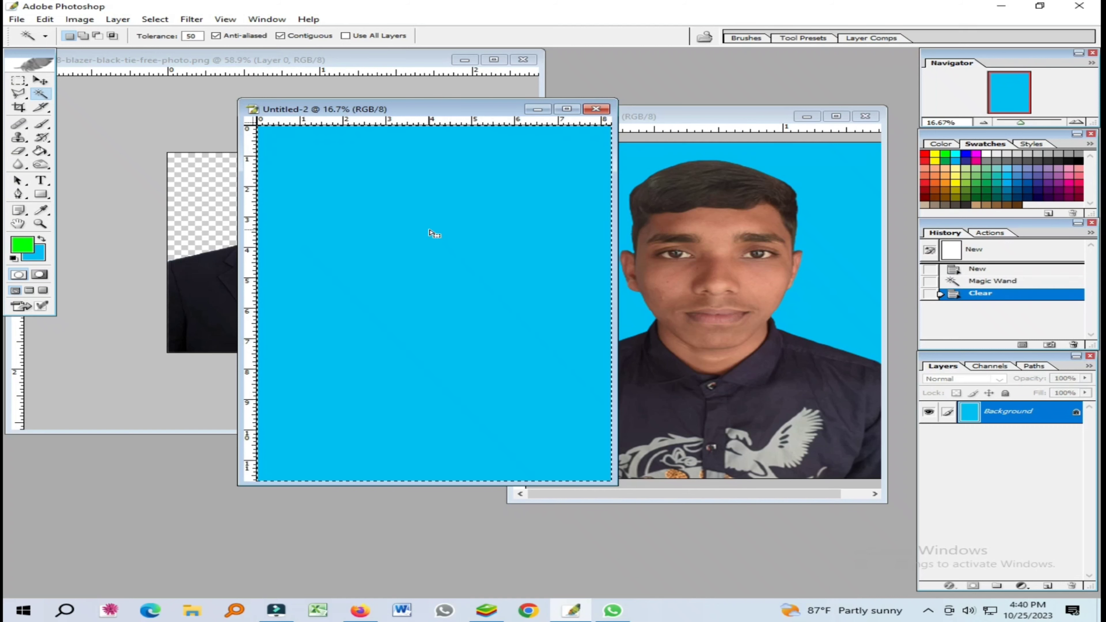
key(ctrl+d)
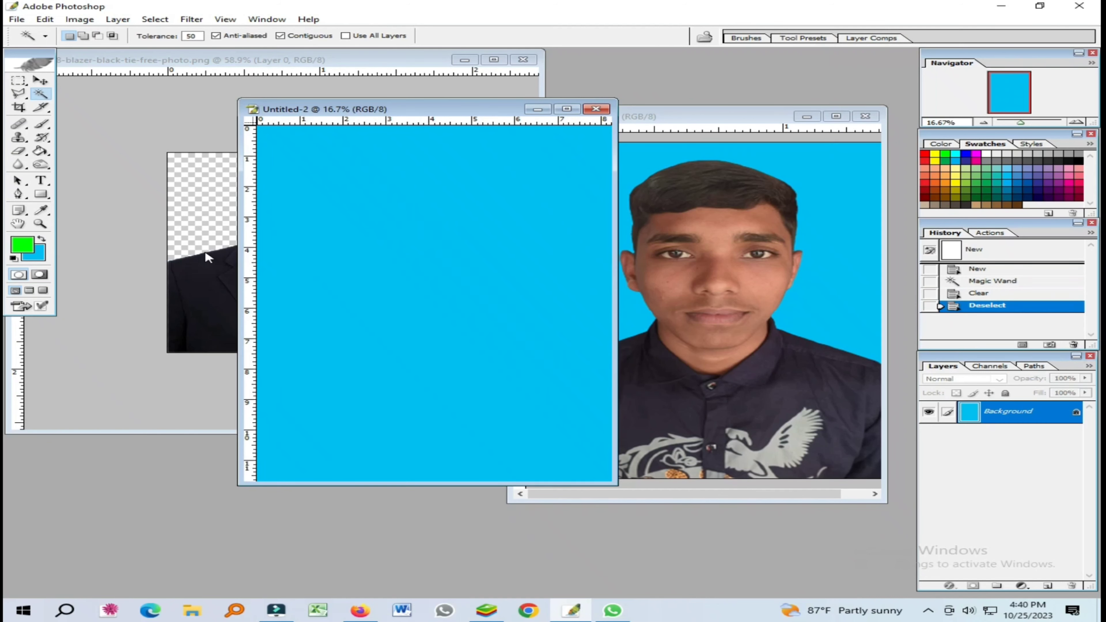
Copy the cropped suit and the cropped portrait onto the blue A4 page as separate layers
click(207, 256)
click(40, 81)
drag(332, 62, 90, 192)
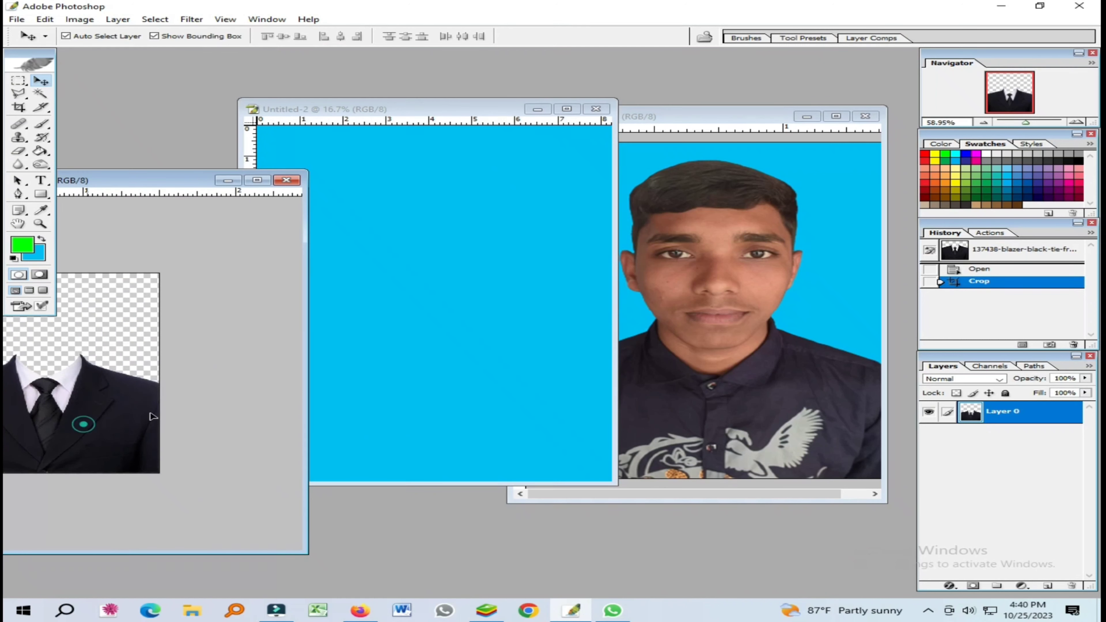
drag(152, 416, 413, 375)
click(723, 335)
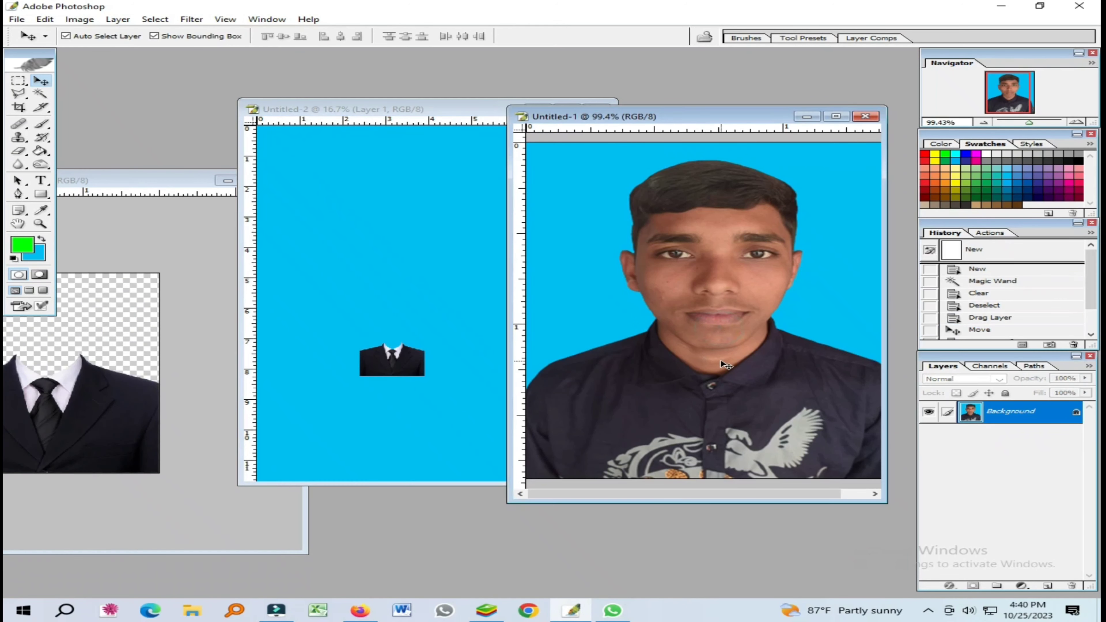
drag(723, 365, 455, 294)
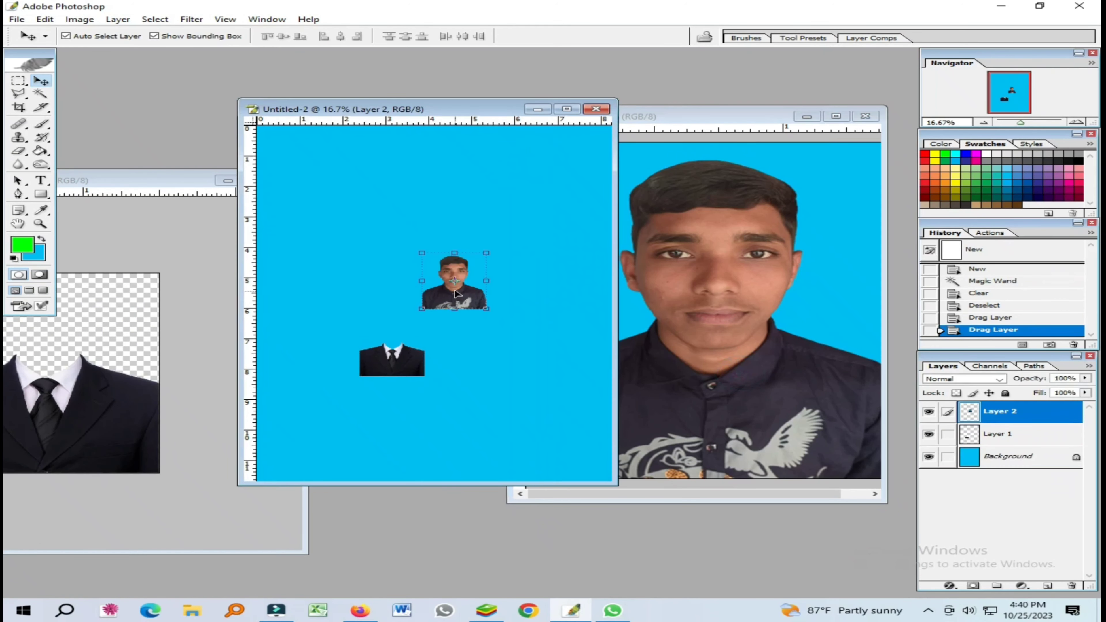
Maximize the blue A4 document and bring the portrait and suit together, with the suit overlapping the portrait's lower edge
click(566, 109)
key(ctrl+0)
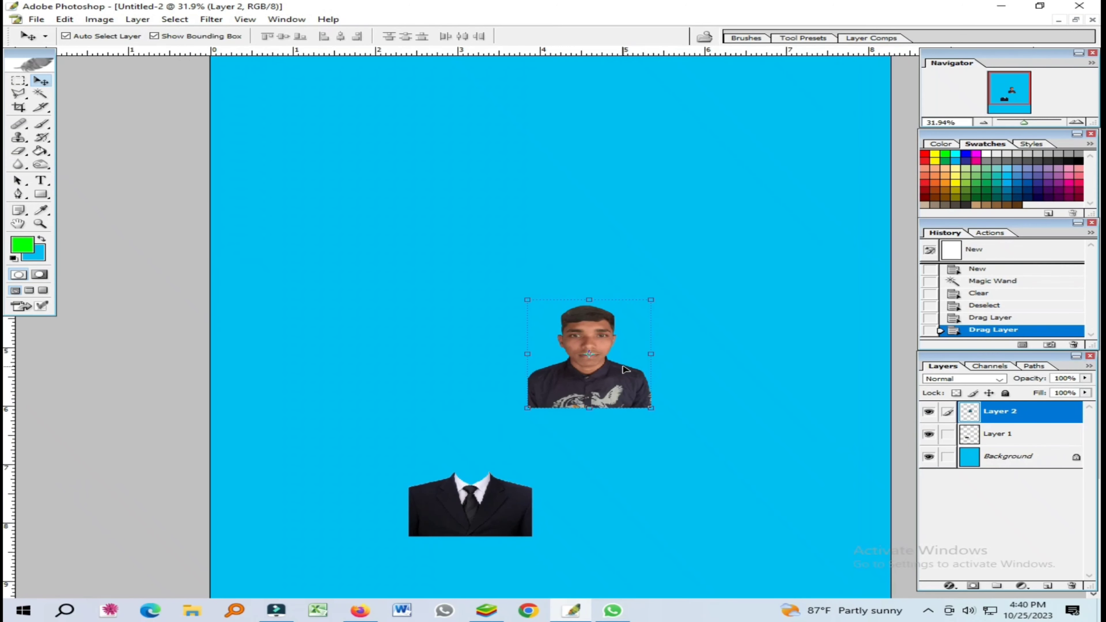
drag(624, 369, 515, 351)
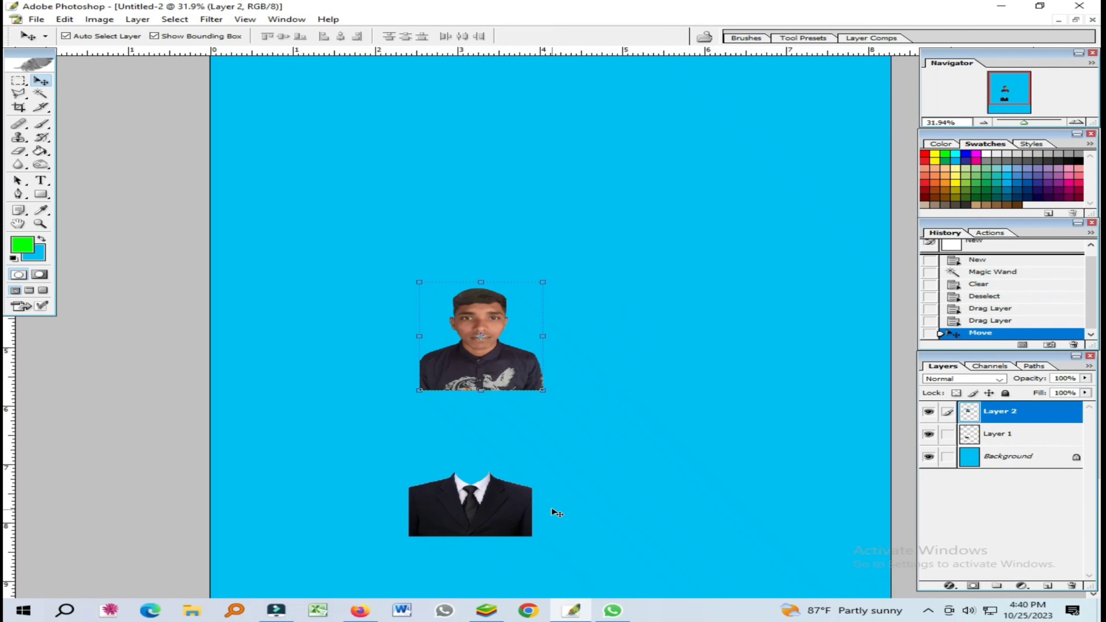
key(ctrl+plus)
key(ctrl+plus)
key(ctrl+plus)
drag(550, 513, 566, 362)
drag(431, 529, 532, 356)
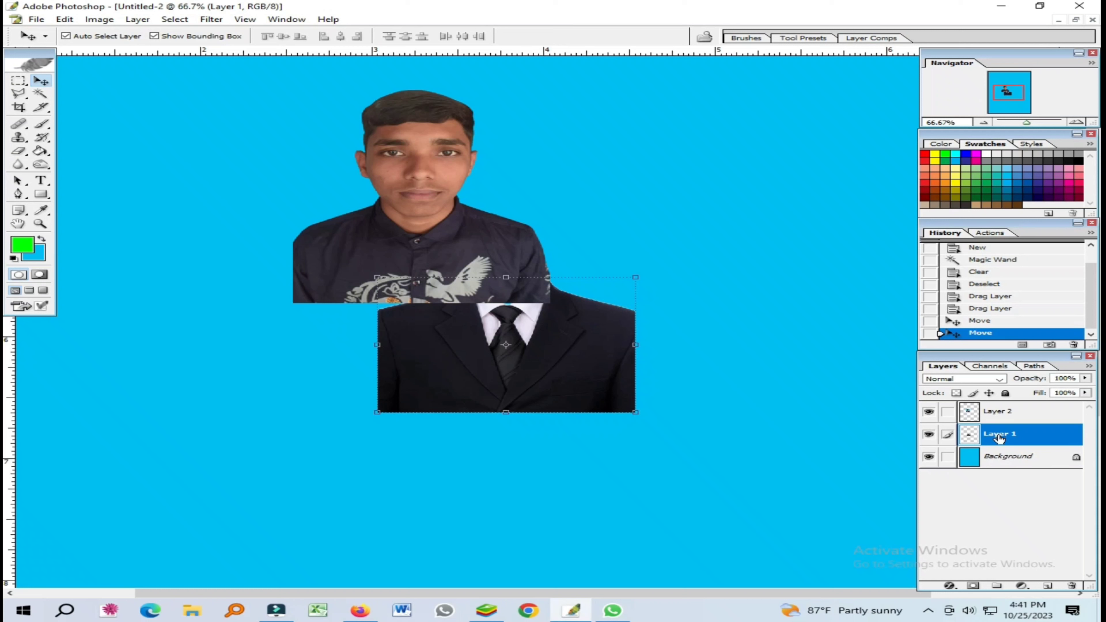
Put the suit layer above the portrait layer and position the suit over the shirt with its collar around the neck
drag(998, 437, 997, 406)
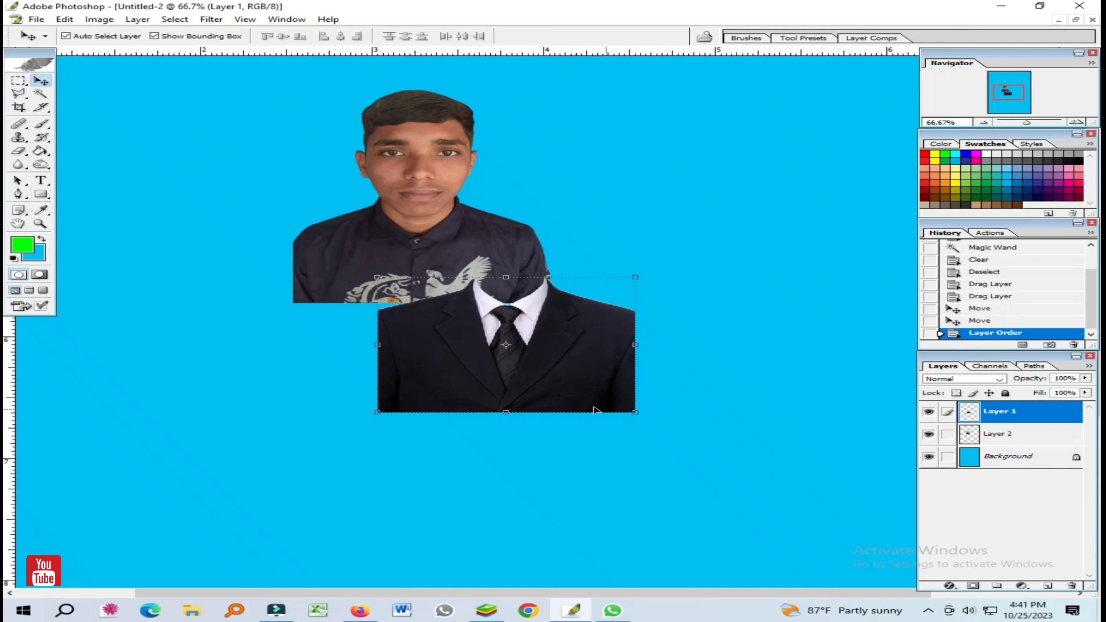
drag(542, 382, 462, 300)
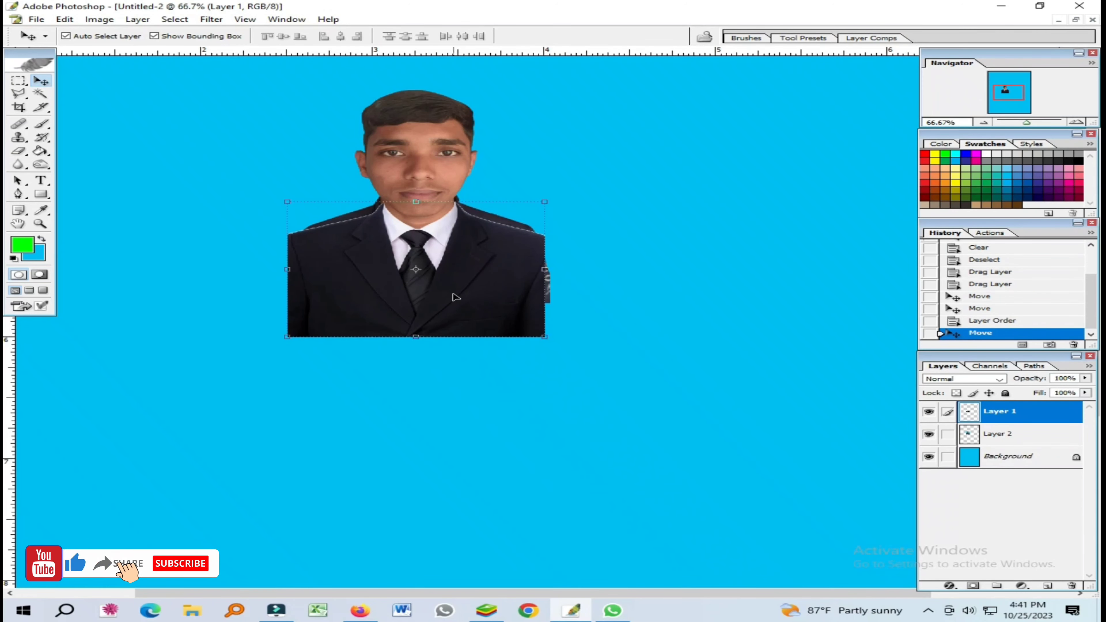
key(ctrl+plus)
key(ctrl+plus)
drag(641, 329, 884, 498)
key(ctrl+minus)
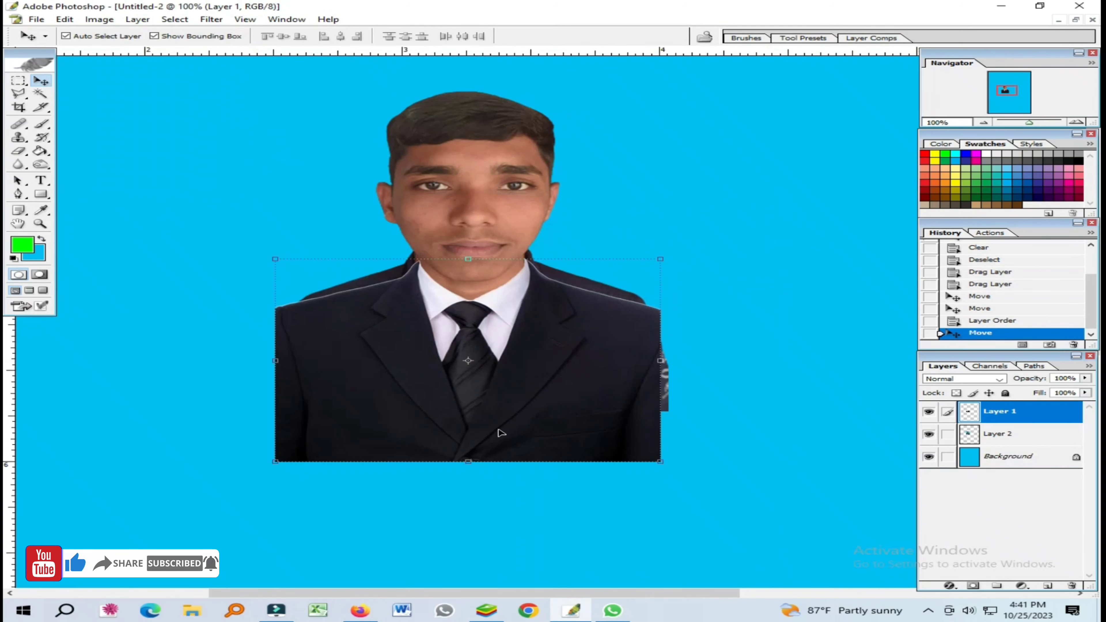
drag(493, 422, 490, 417)
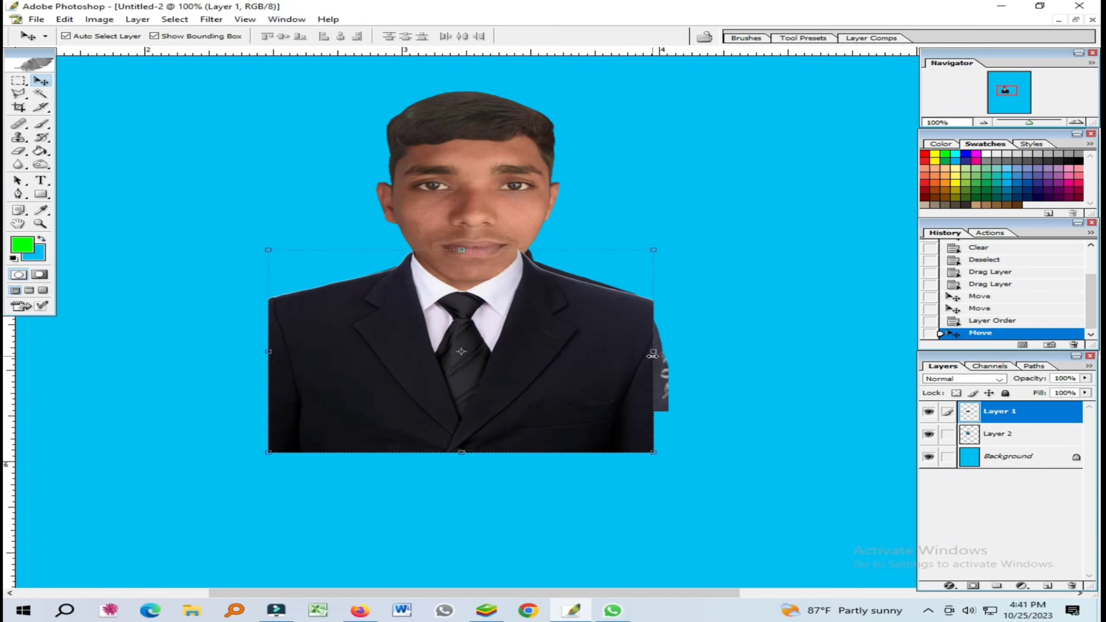
Widen the suit to 109.6% and recentre it under the chin
drag(653, 352, 690, 352)
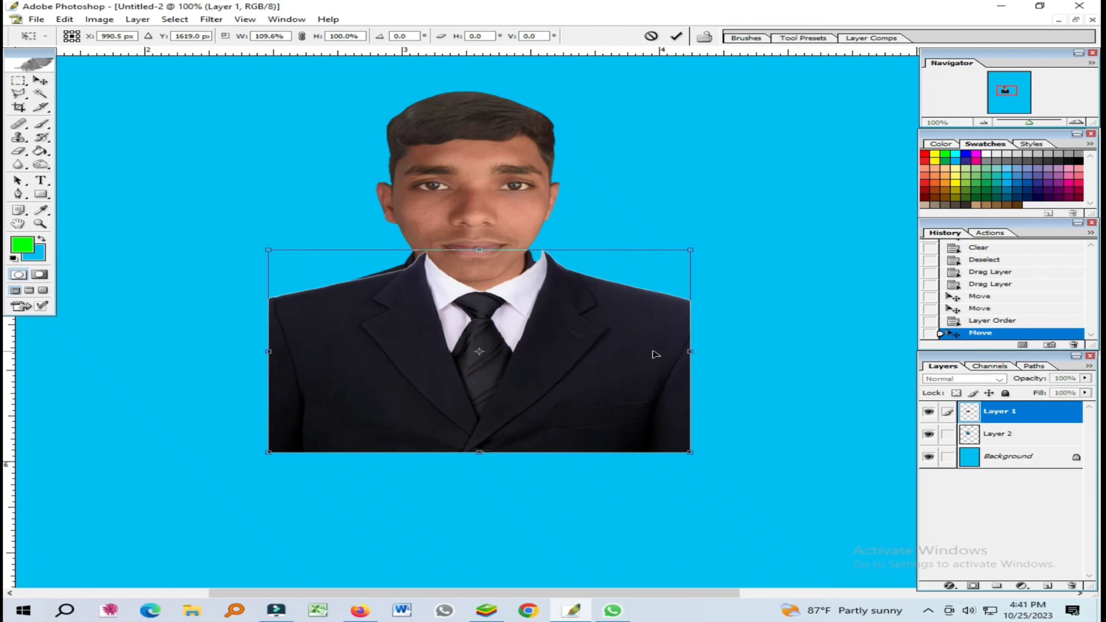
key(Return)
drag(620, 350, 607, 355)
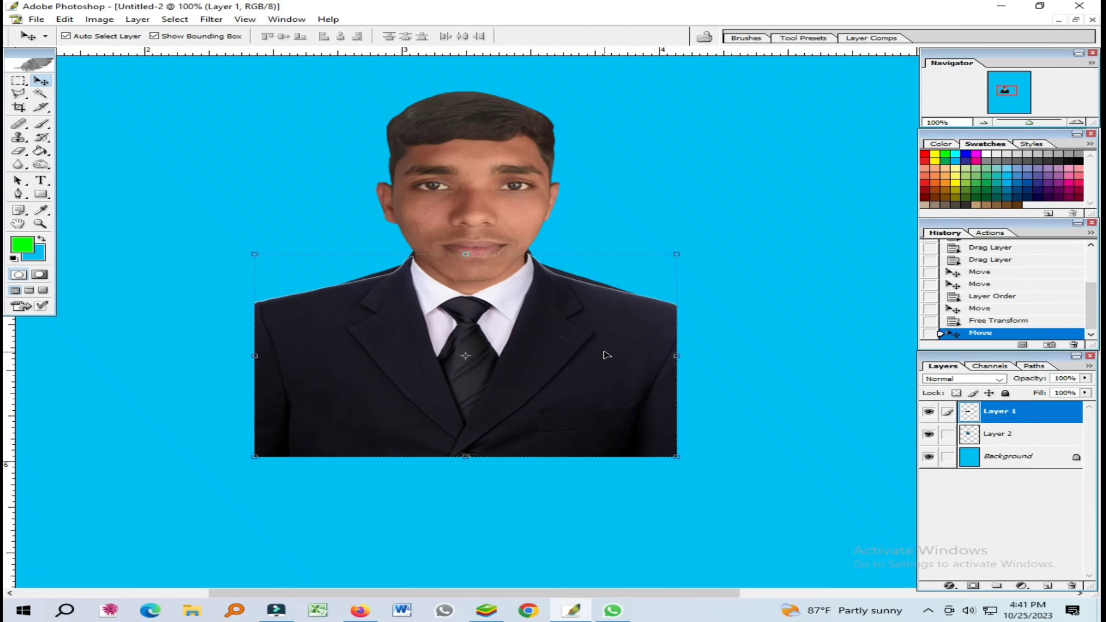
Widen the portrait to 102% and nudge the suit slightly right and up to align the collar with the neck
click(489, 161)
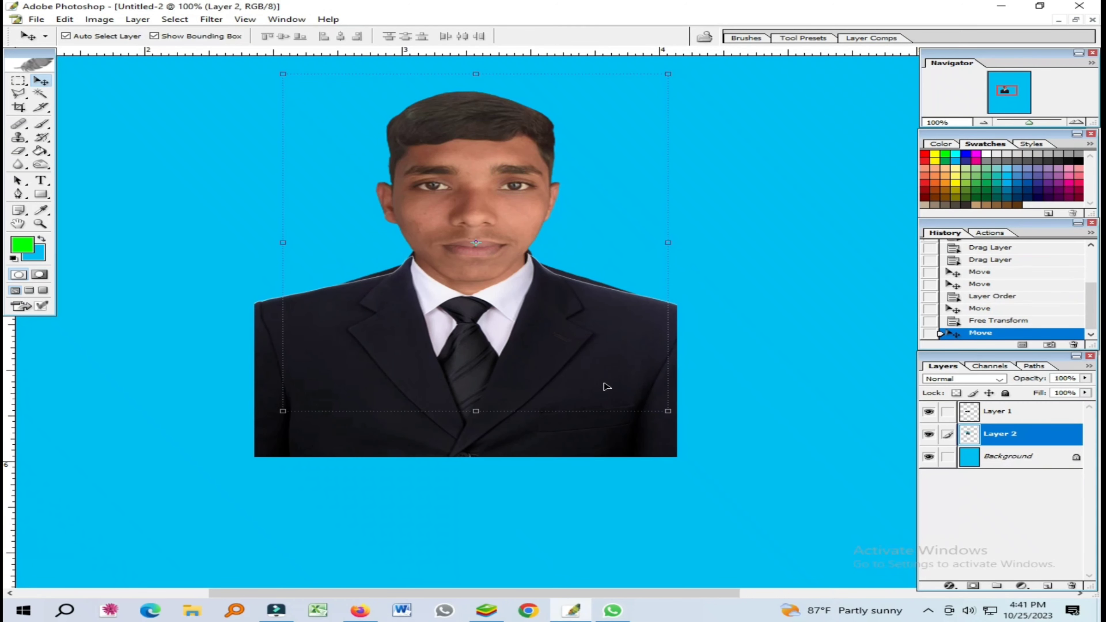
drag(667, 247, 675, 247)
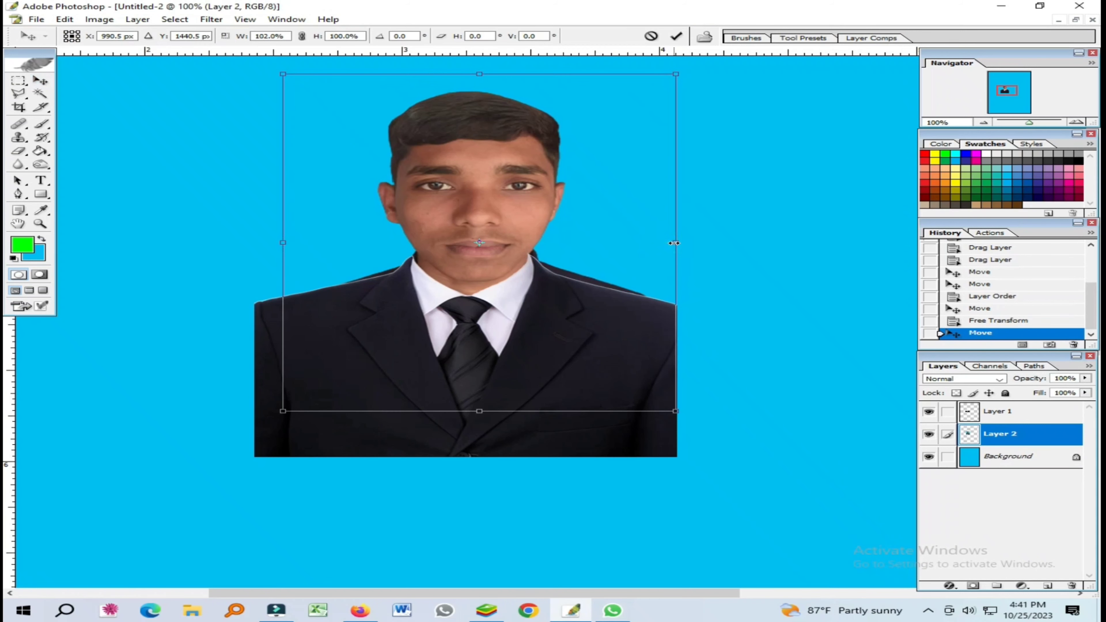
key(Return)
click(540, 446)
key(Right)
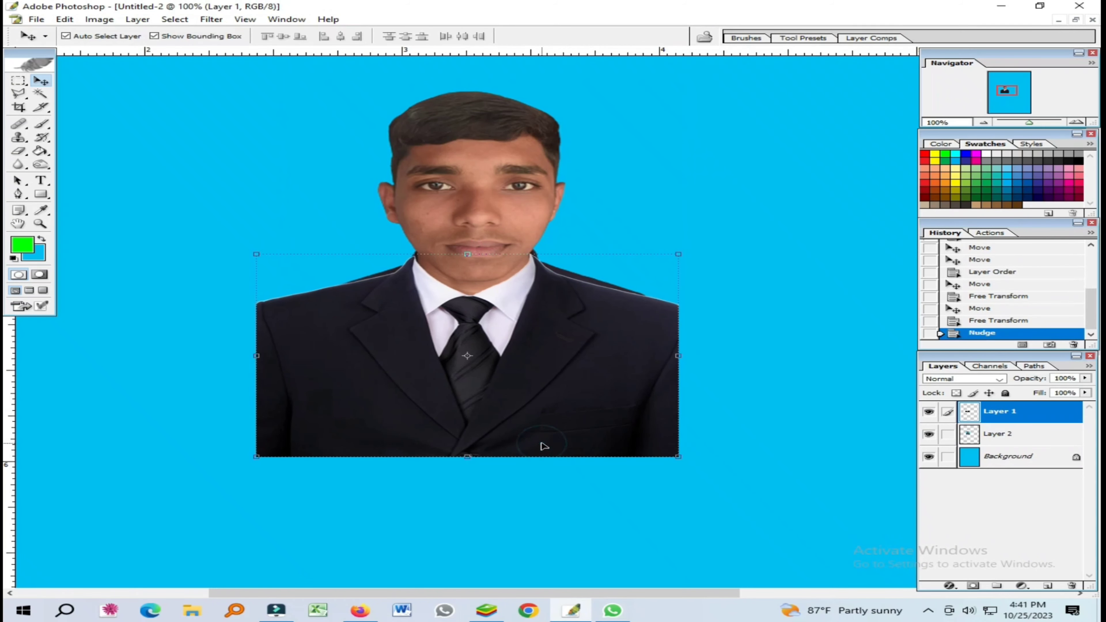
key(Up)
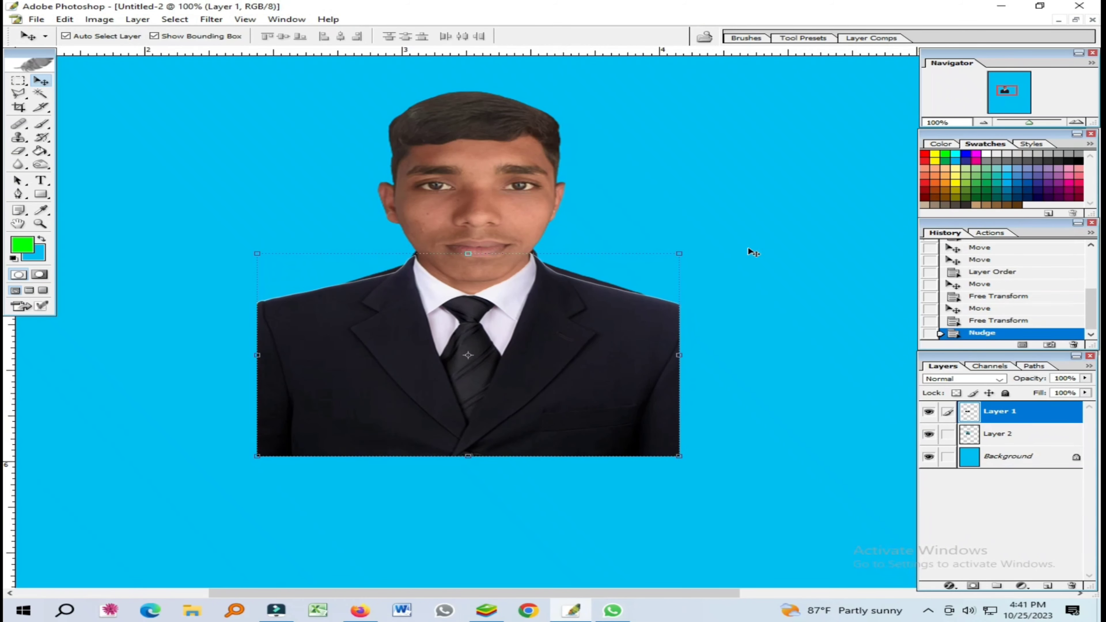
Erase the shirt showing above both suit shoulders on the portrait layer with an 85 px hard eraser
click(467, 160)
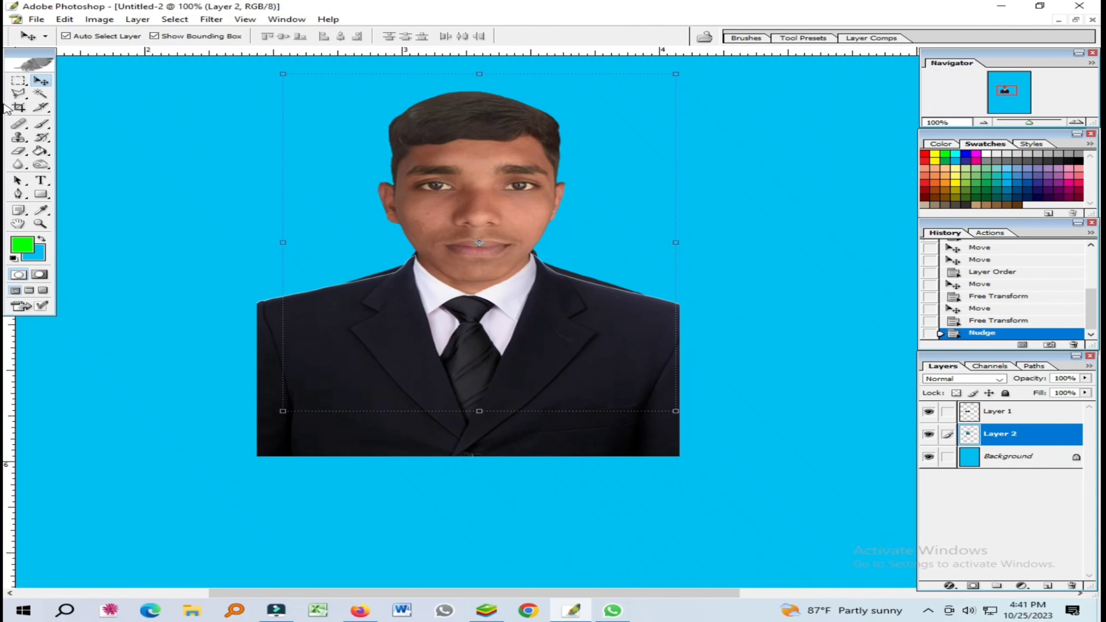
click(21, 151)
right_click(202, 218)
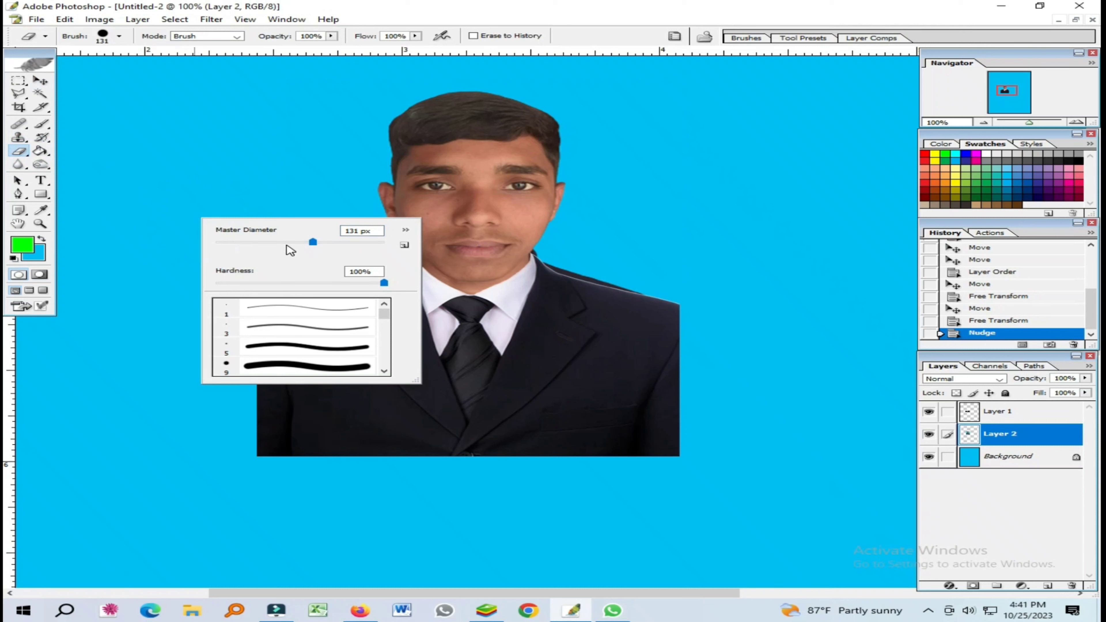
click(255, 213)
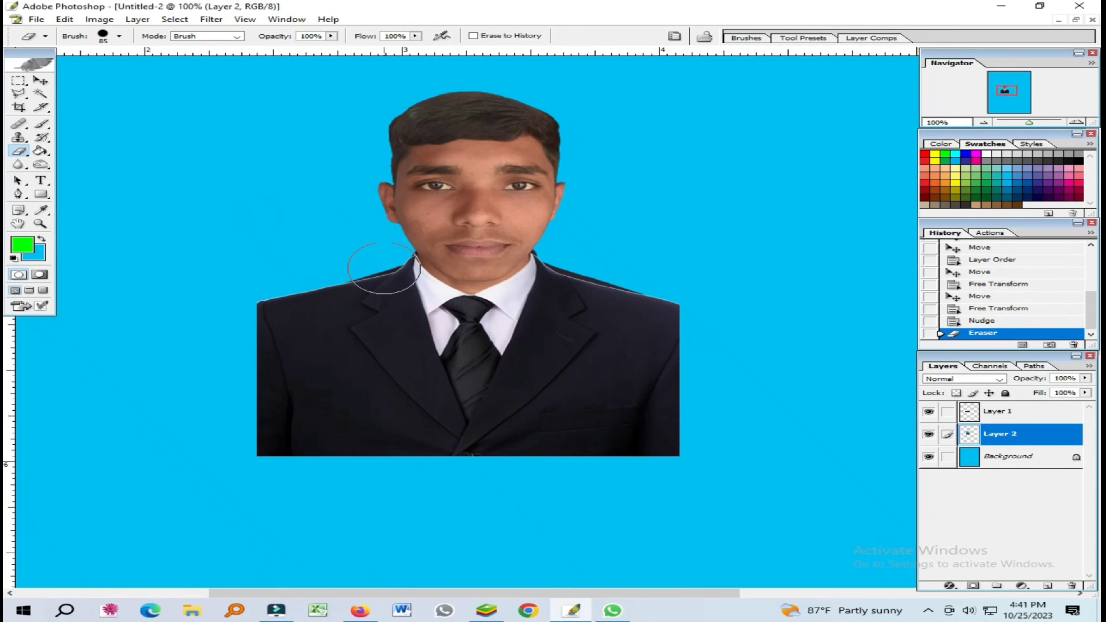
drag(361, 271, 276, 308)
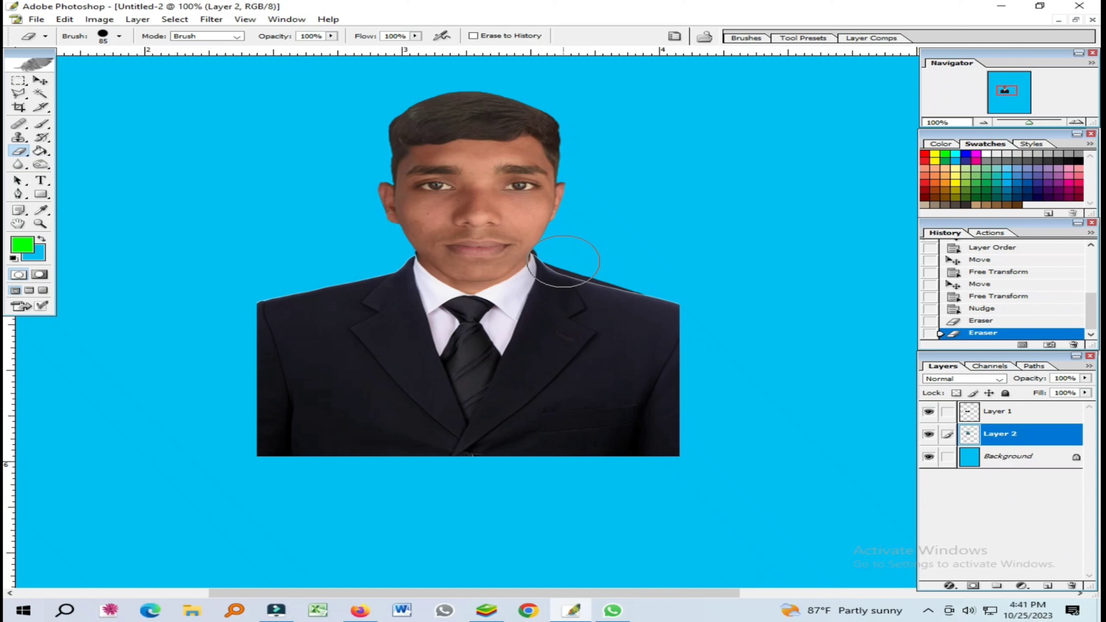
drag(563, 262, 567, 262)
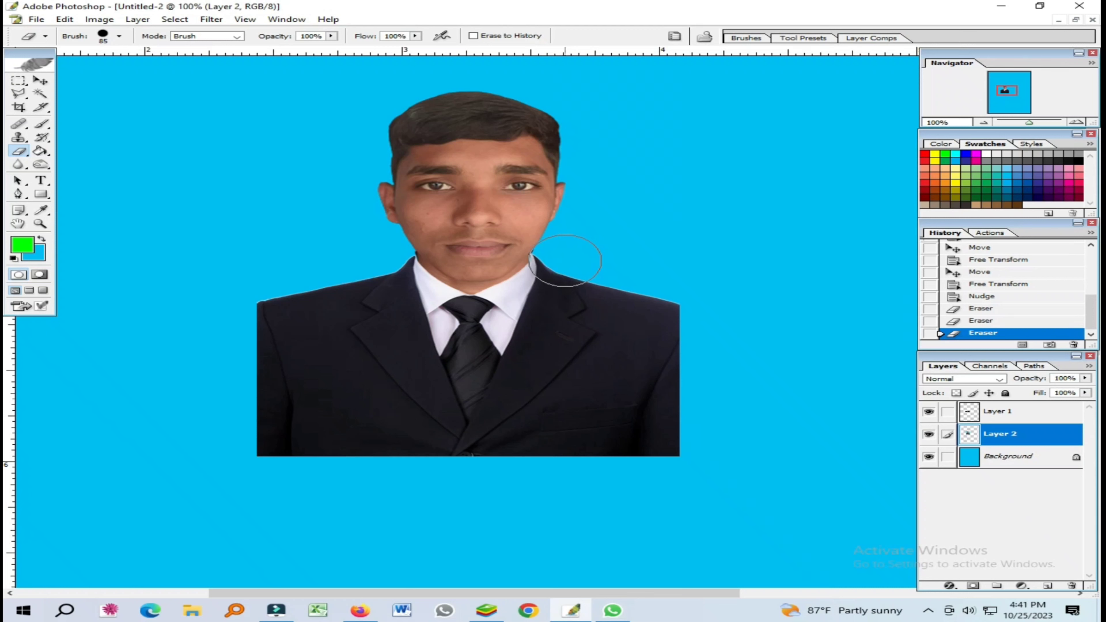
click(565, 260)
click(642, 257)
key(v)
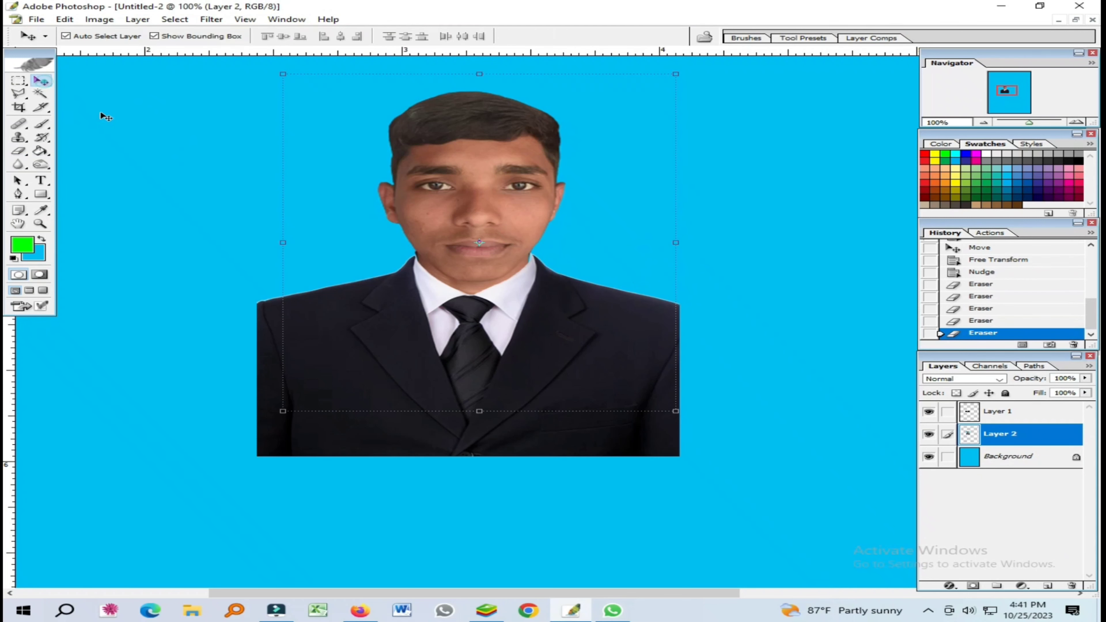
Narrow the suit to 99.3% width and nudge it right so the collar meets the neck
click(623, 437)
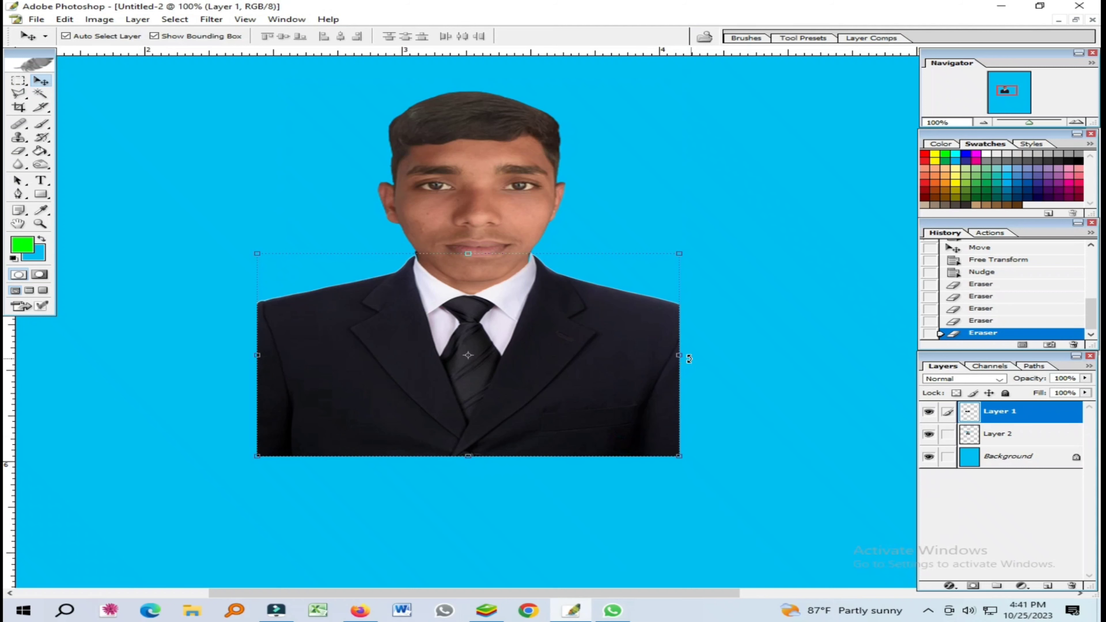
scroll(533, 363, up, 2)
scroll(528, 363, up, 2)
scroll(528, 363, down, 1)
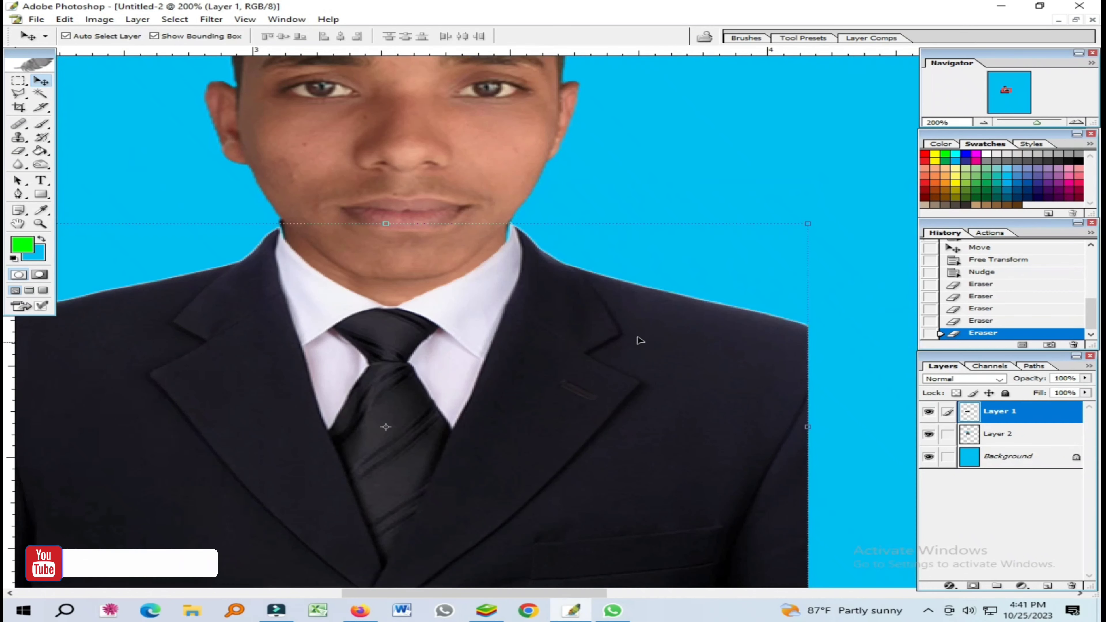
drag(814, 334, 808, 334)
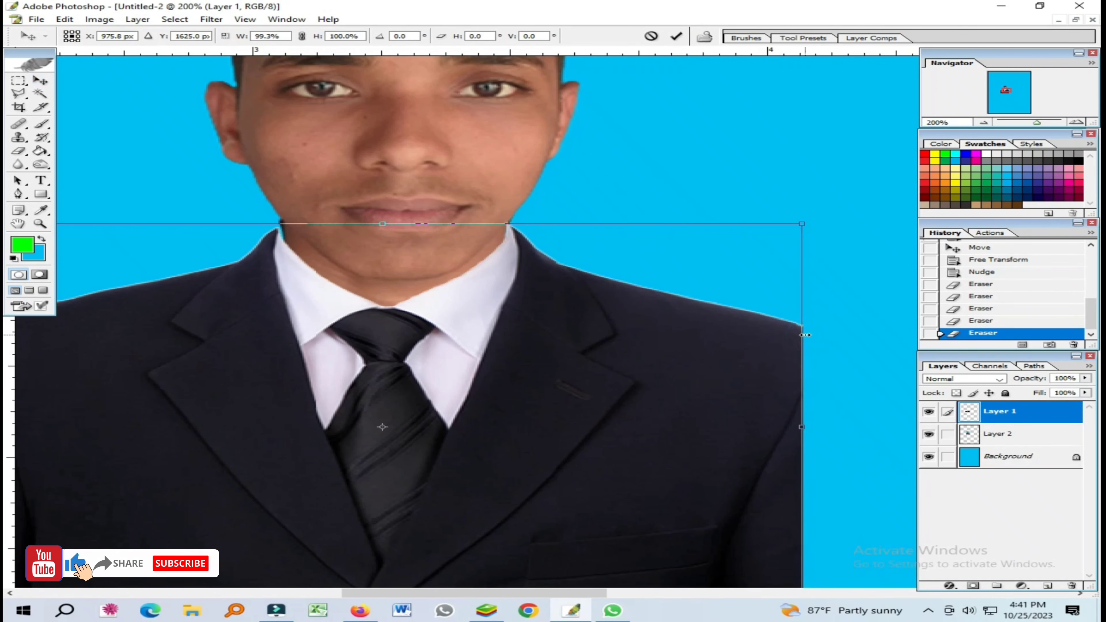
key(Return)
key(Right)
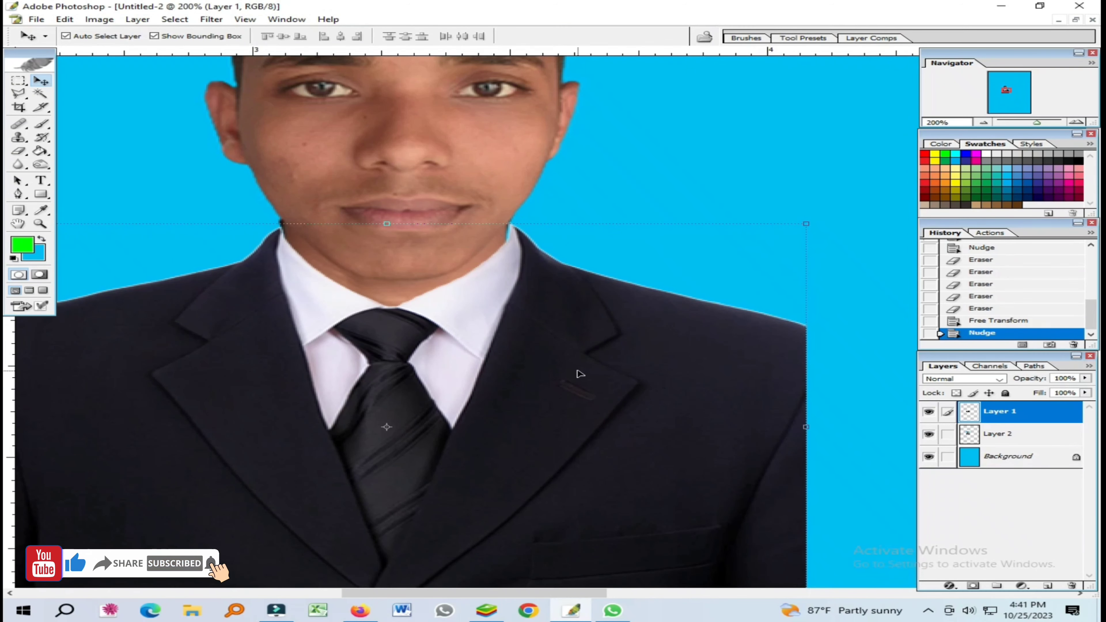
Reduce the suit's height and width slightly from its bottom and right edges, nudging it right to fit the neck
key(ctrl+minus)
key(ctrl+minus)
drag(505, 423, 505, 418)
key(Return)
key(Right)
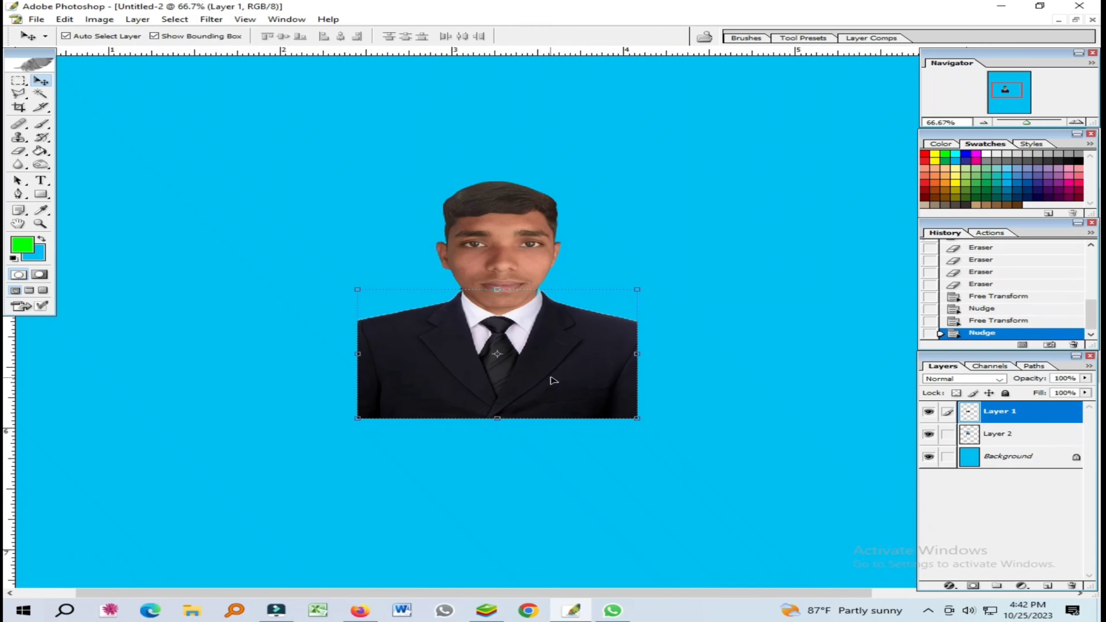
drag(639, 357, 628, 358)
key(Return)
key(Right)
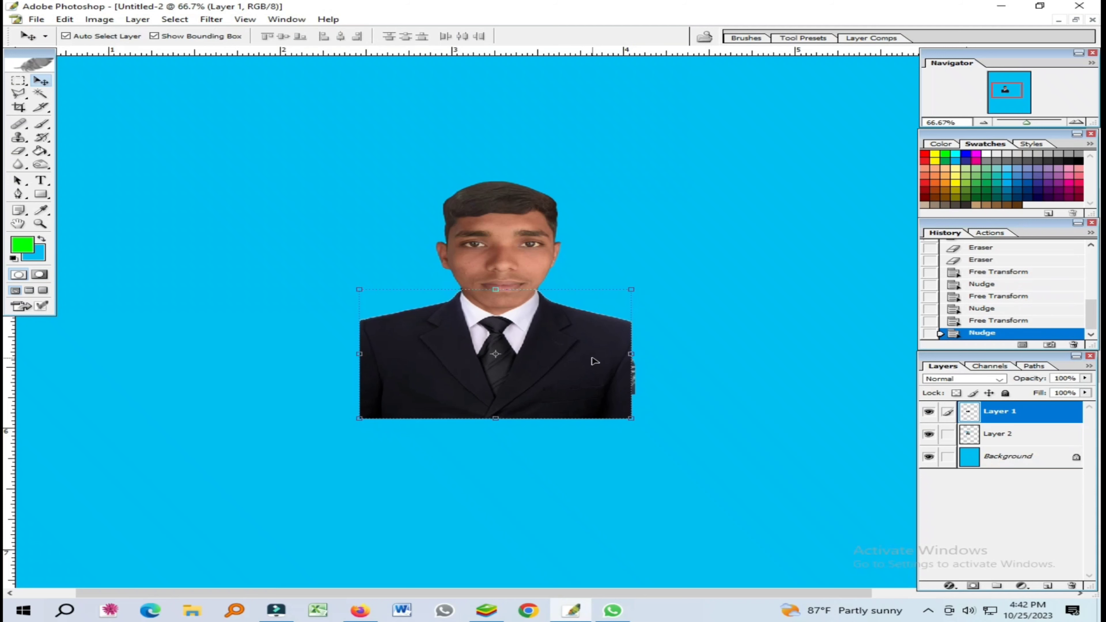
Widen the suit to 101.4% over the exposed shirt edge and nudge it left to realign the collar
scroll(581, 355, down, 4)
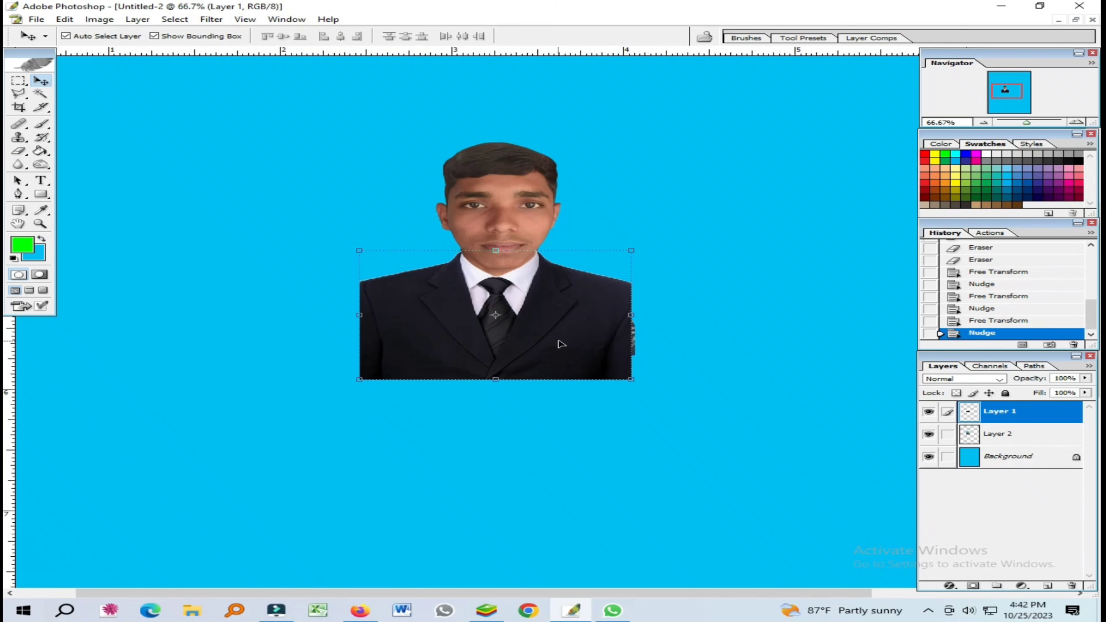
scroll(562, 344, up, 2)
scroll(531, 341, up, 5)
key(Right)
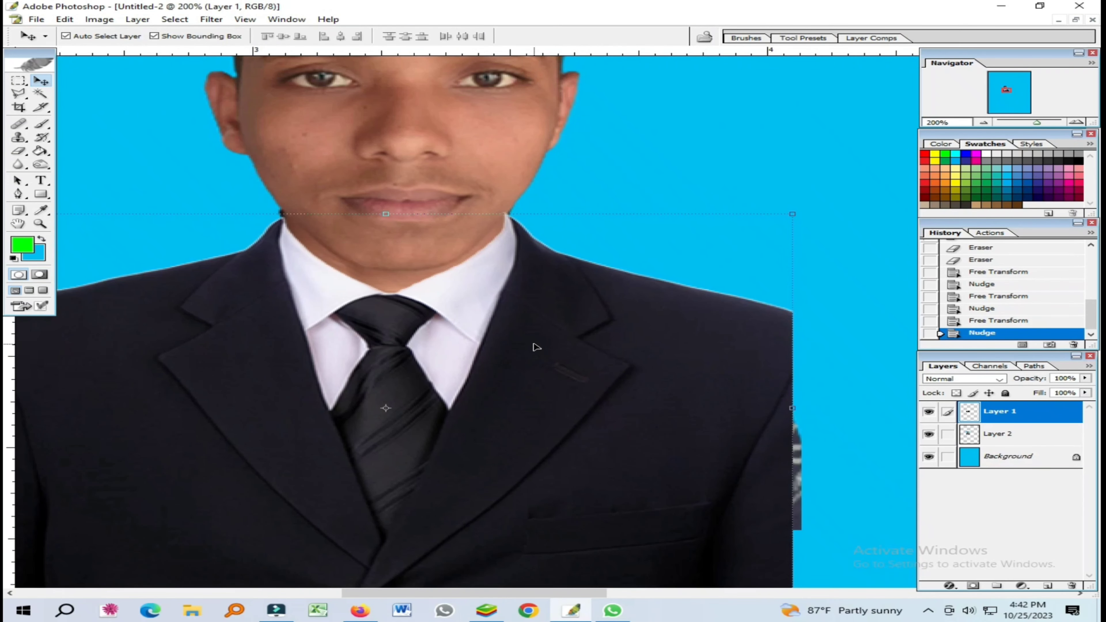
drag(797, 411, 808, 412)
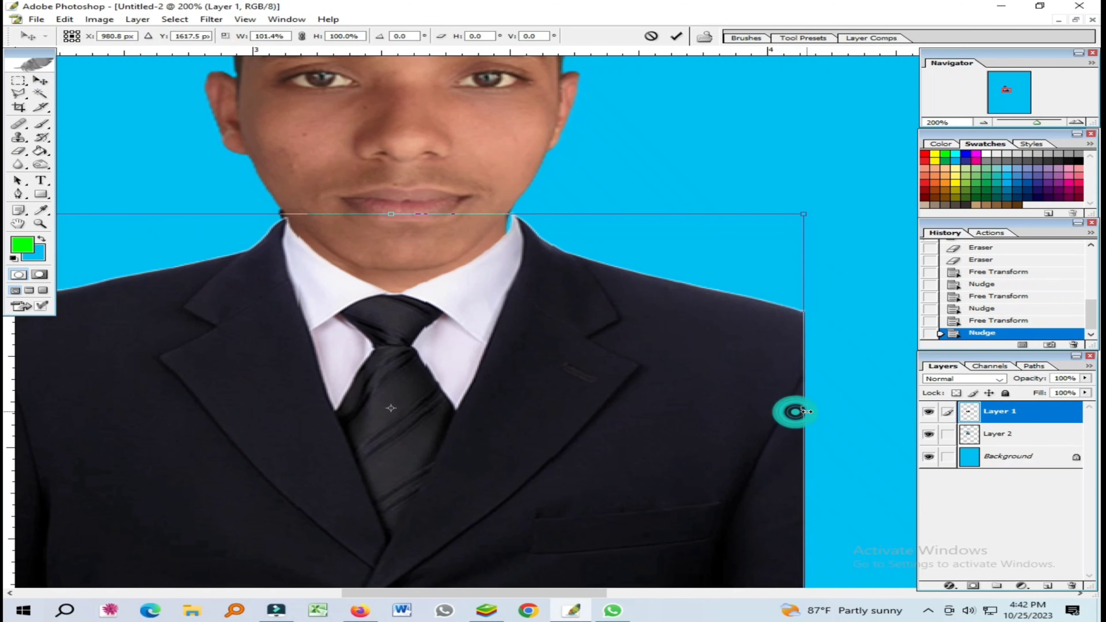
key(Return)
key(Left)
key(Left)
key(Left)
key(Left)
key(Left)
key(Left)
key(Left)
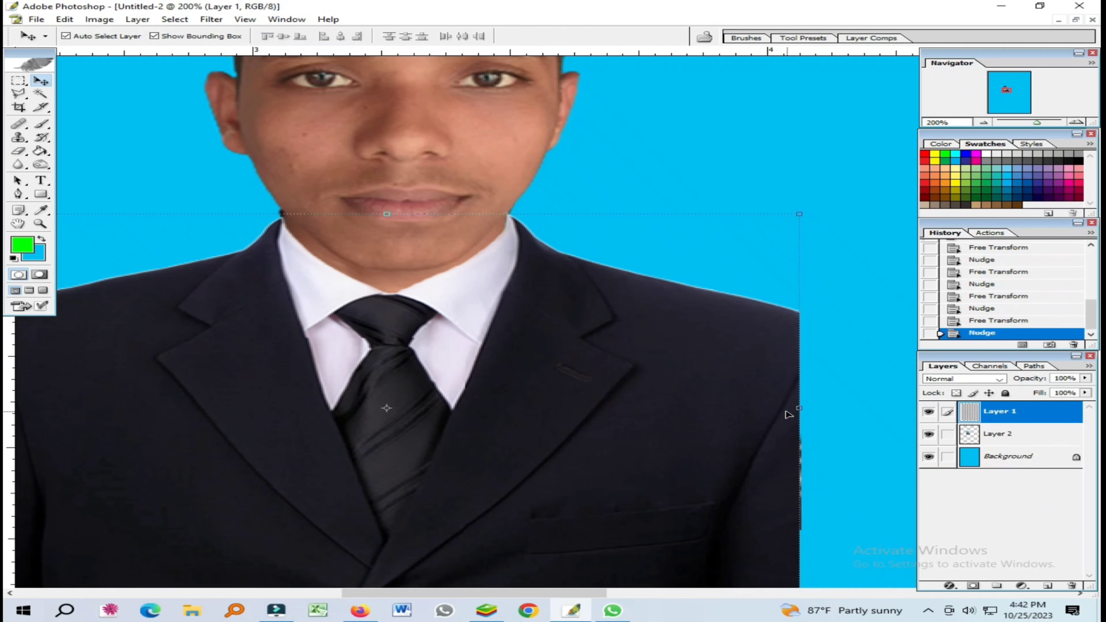
Erase the suit layer's stray edge beside the jaw with a 27 px eraser and nudge the suit to realign the collar
key(Right)
key(Right)
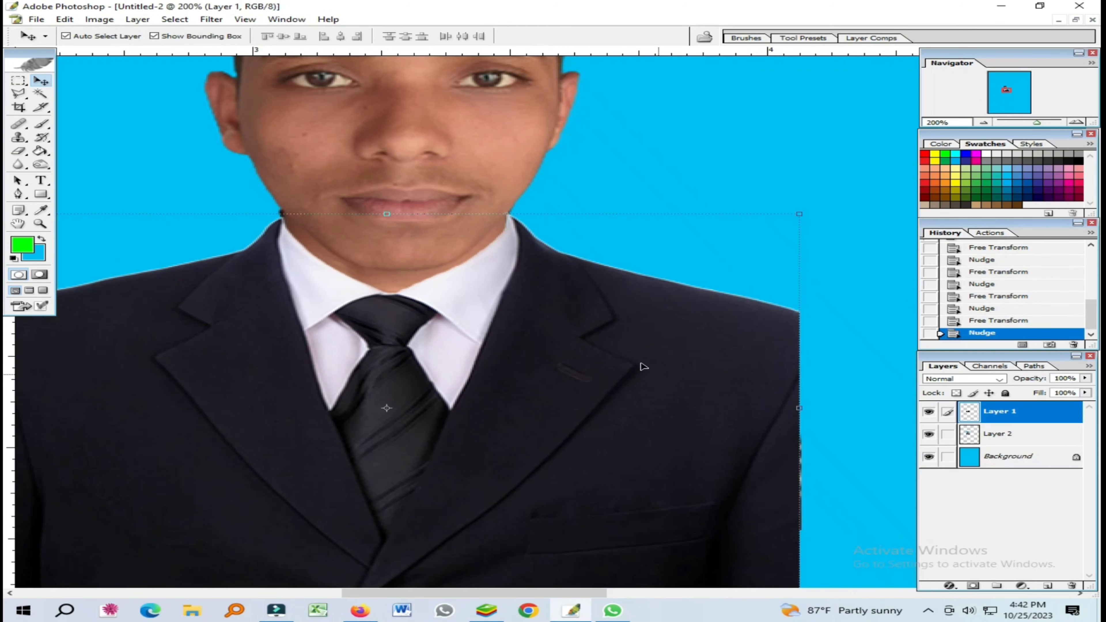
click(18, 151)
right_click(485, 225)
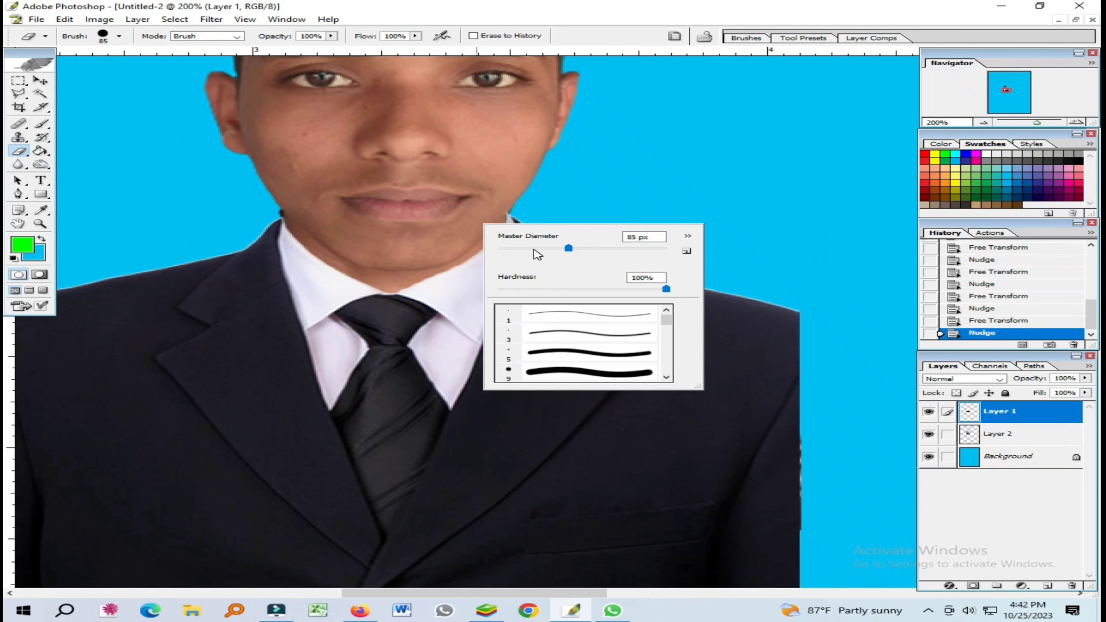
drag(570, 248, 520, 248)
drag(488, 205, 486, 217)
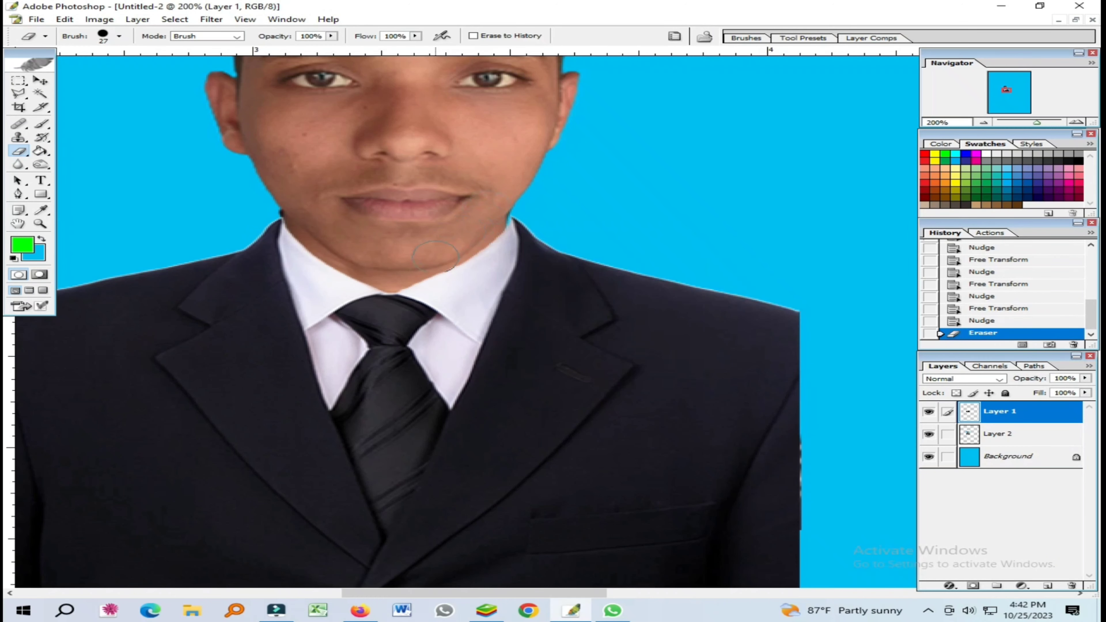
click(41, 81)
key(Left)
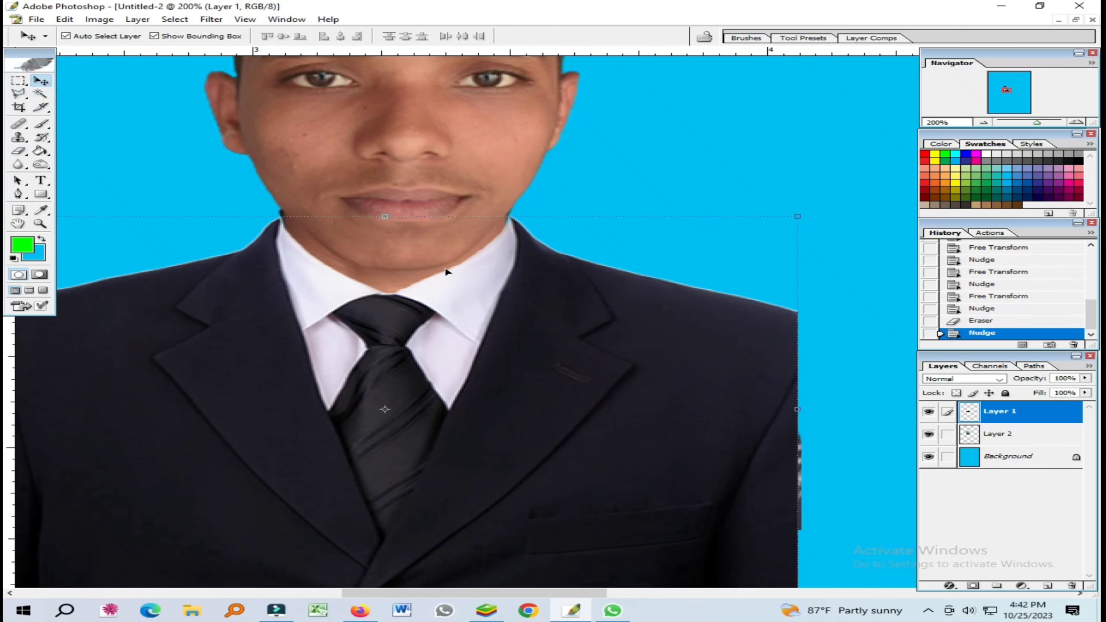
Erase the remaining shirt fragments at both sides of the neck on the portrait layer with the 27 px eraser
key(ctrl+minus)
key(ctrl+minus)
key(ctrl+plus)
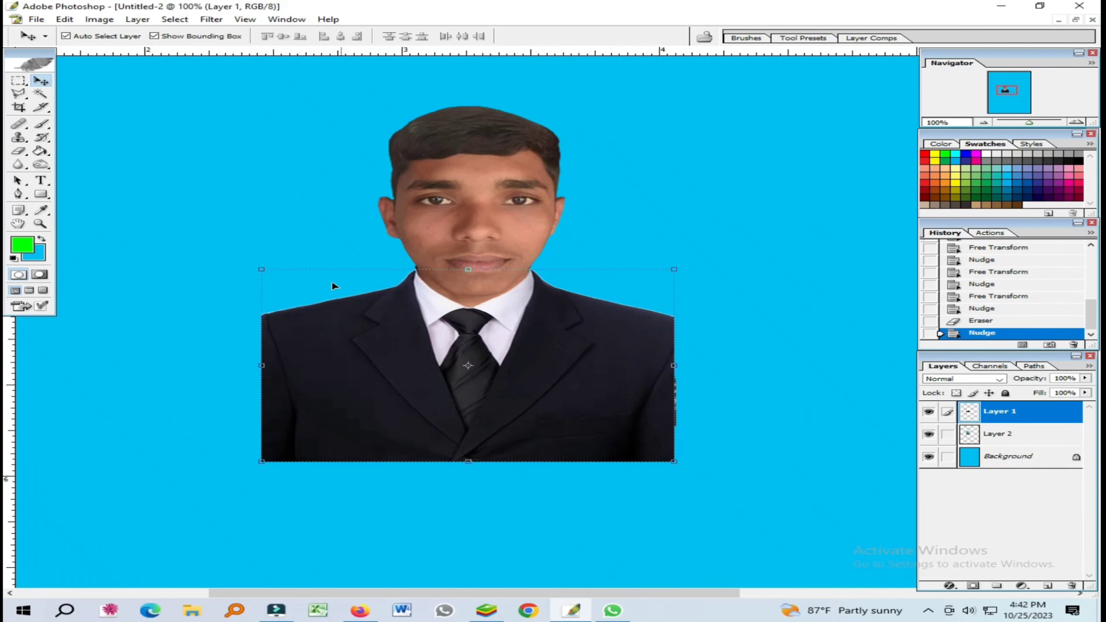
key(ctrl+plus)
click(358, 169)
click(19, 151)
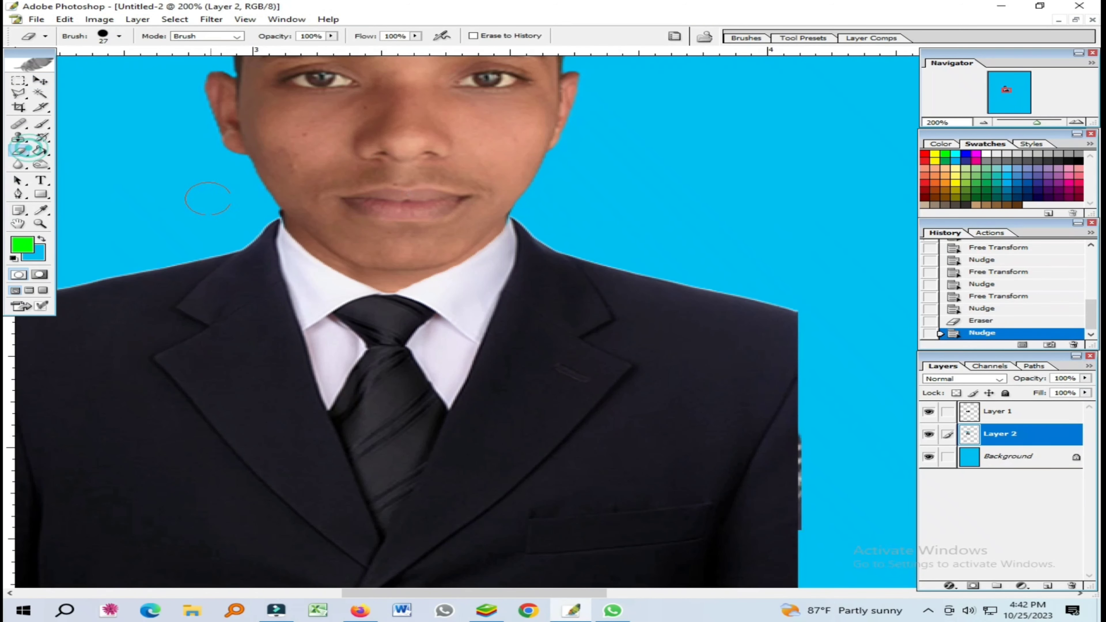
click(259, 215)
click(528, 220)
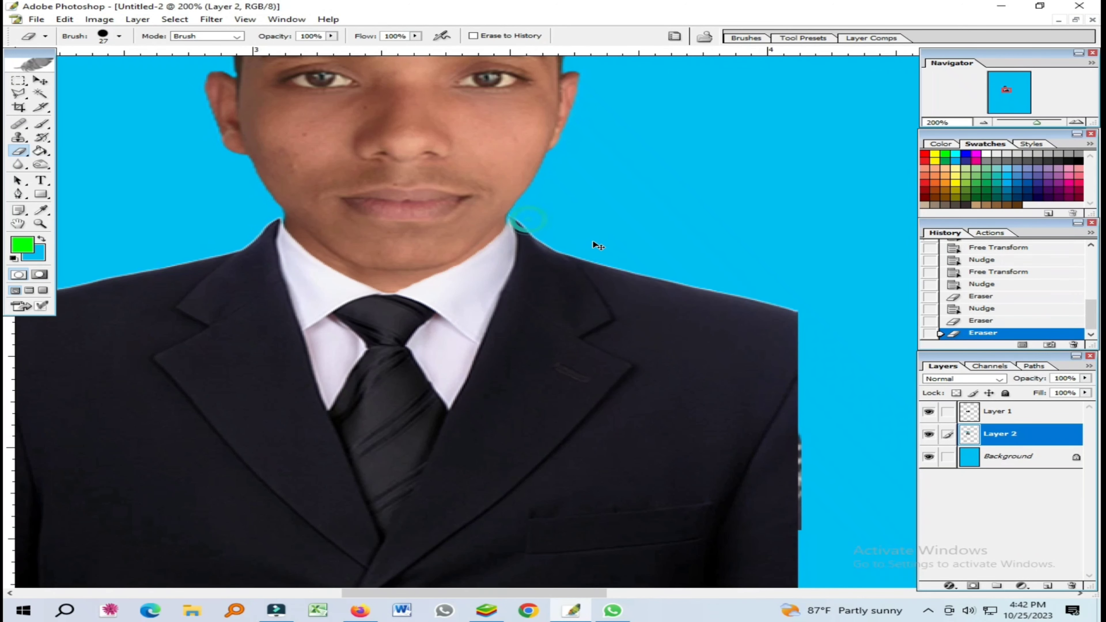
Nudge the portrait layer slightly left and up to seat the neck in the suit collar
key(ctrl+minus)
click(41, 80)
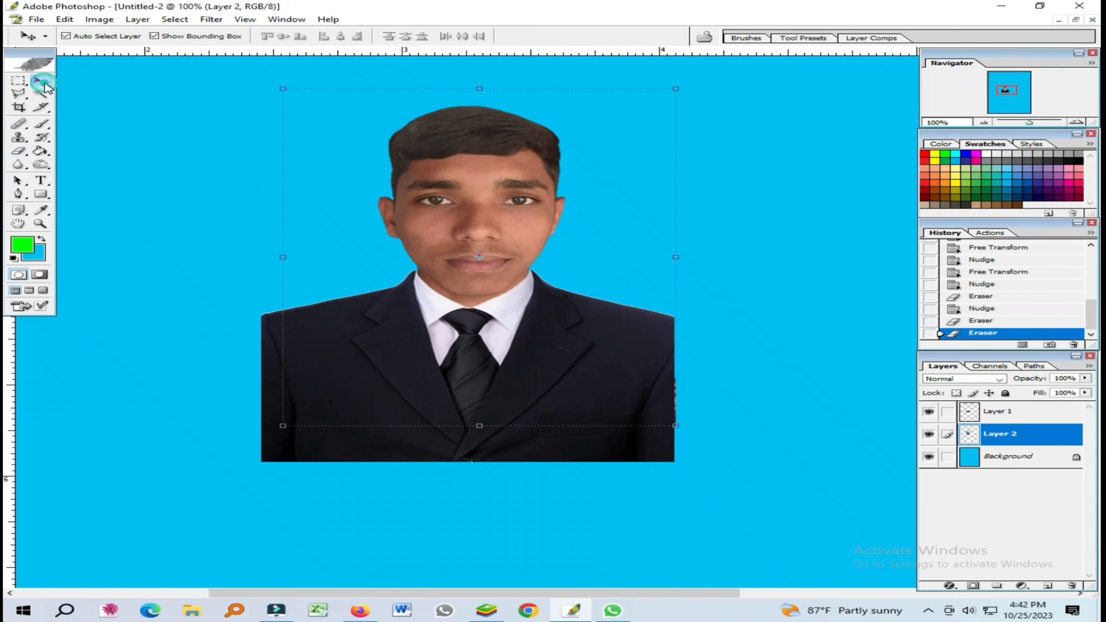
key(Right)
key(Left)
key(Left)
key(Left)
key(Left)
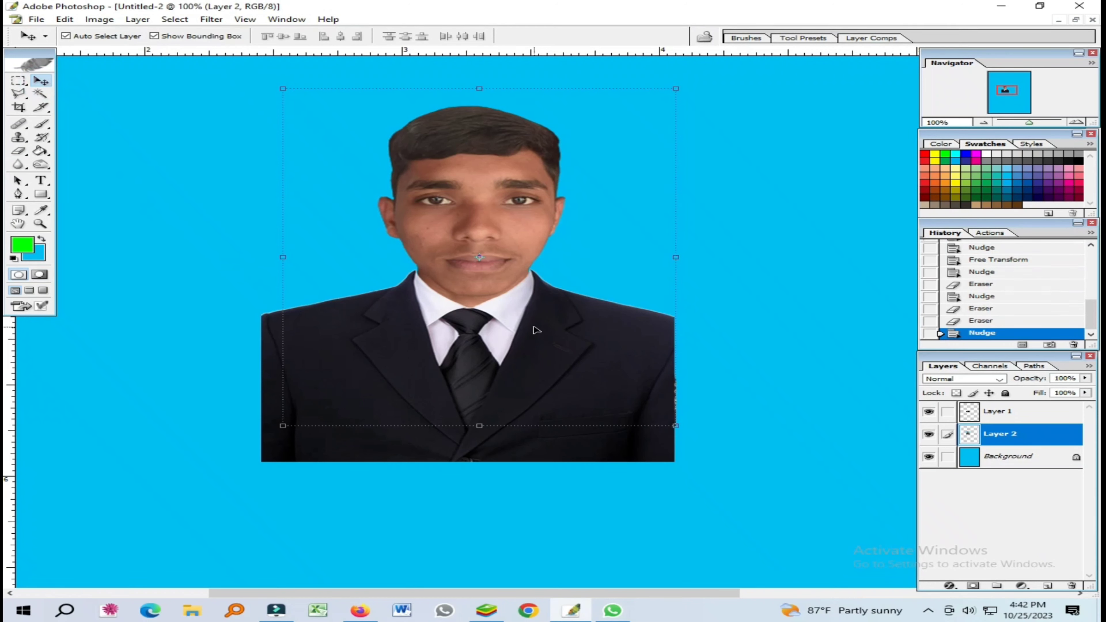
key(Down)
key(Down)
key(Down)
key(Up)
key(Up)
key(Up)
key(Up)
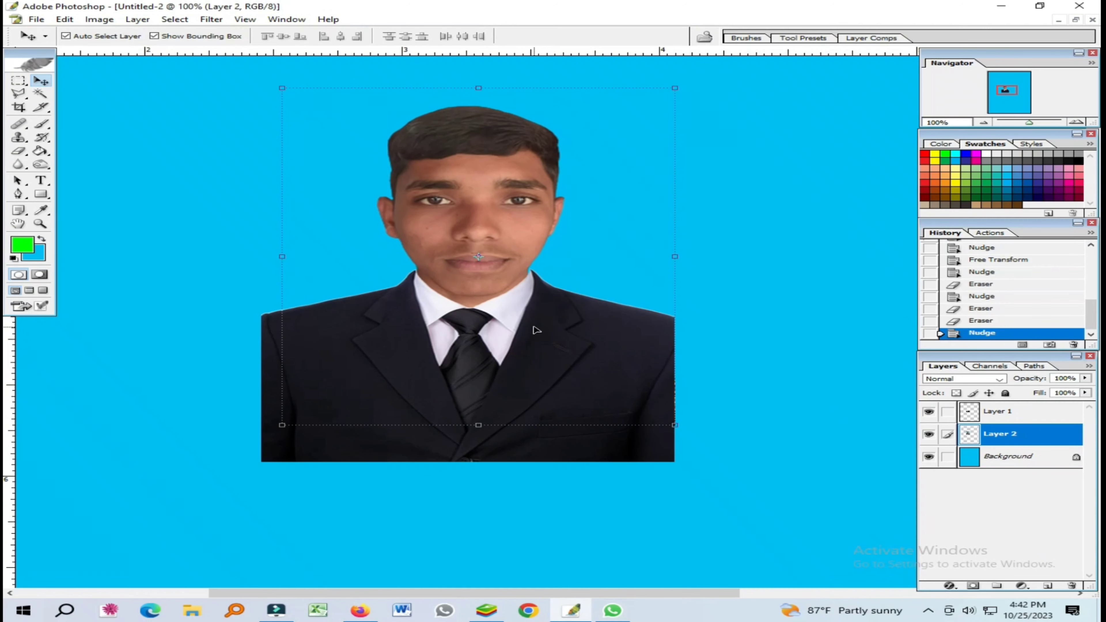
Merge the visible layers and frame the head and suit with a 1.5 in by 1.85 in crop at 300 pixels/inch
key(ctrl+shift+e)
key(c)
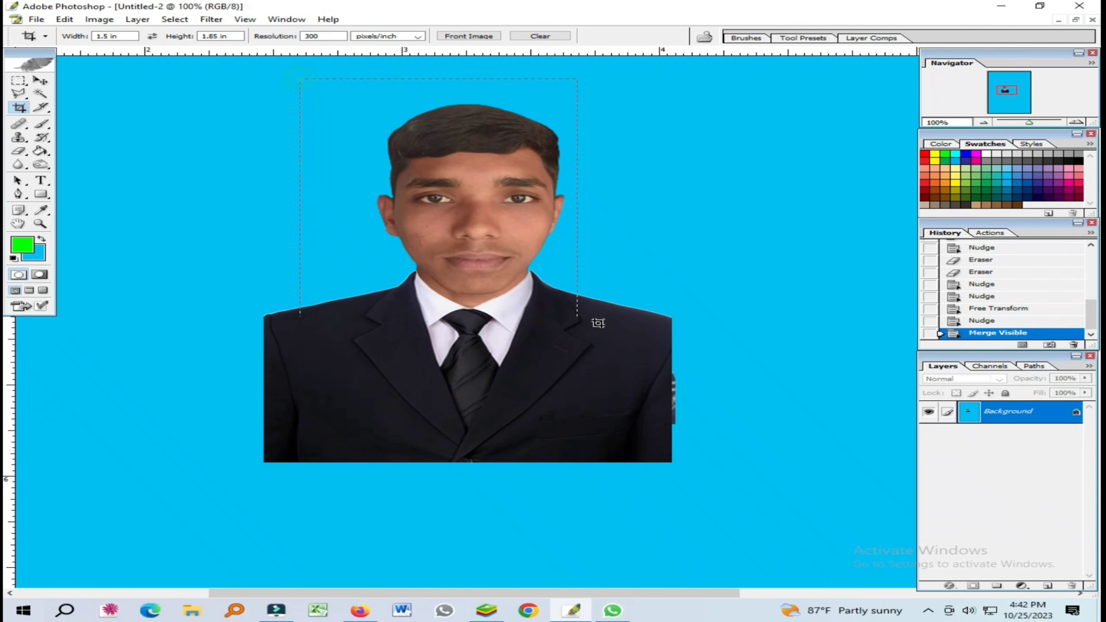
drag(717, 422, 717, 421)
drag(585, 353, 567, 363)
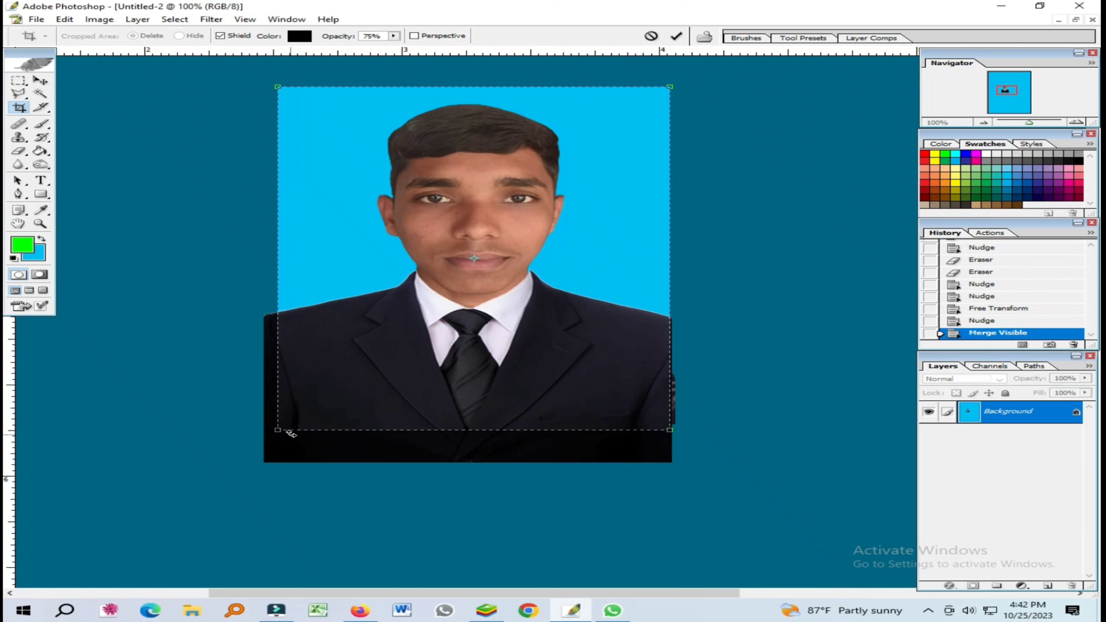
drag(277, 430, 292, 417)
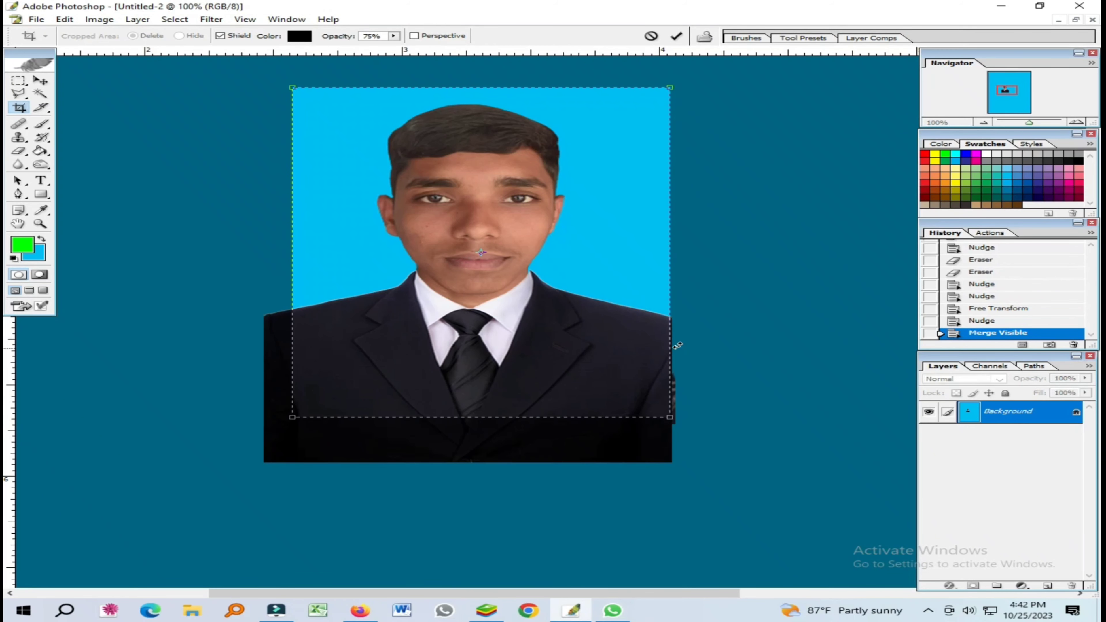
Shift the crop frame down and left, enlarge it slightly to the suit's right edge, and apply the crop
key(Down)
key(Down)
key(Down)
key(Down)
key(Down)
key(Down)
key(Down)
key(Down)
key(Down)
key(Down)
key(Down)
key(Down)
key(Down)
key(Down)
key(Down)
key(Down)
key(Down)
key(Down)
key(Left)
key(Left)
key(Left)
key(Left)
key(Left)
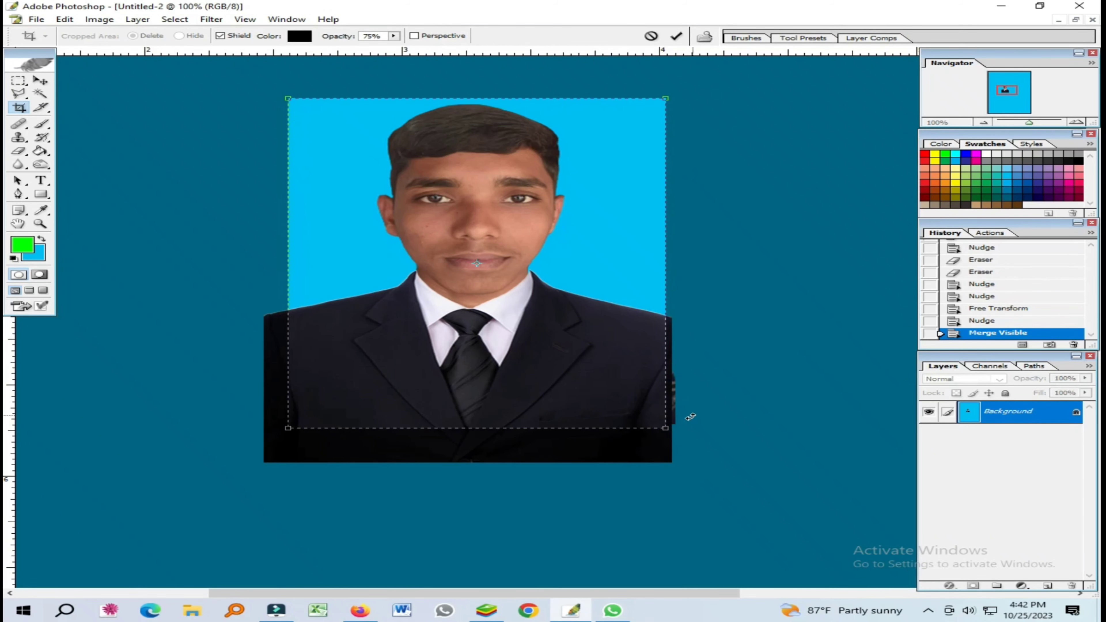
drag(662, 431, 668, 430)
key(Left)
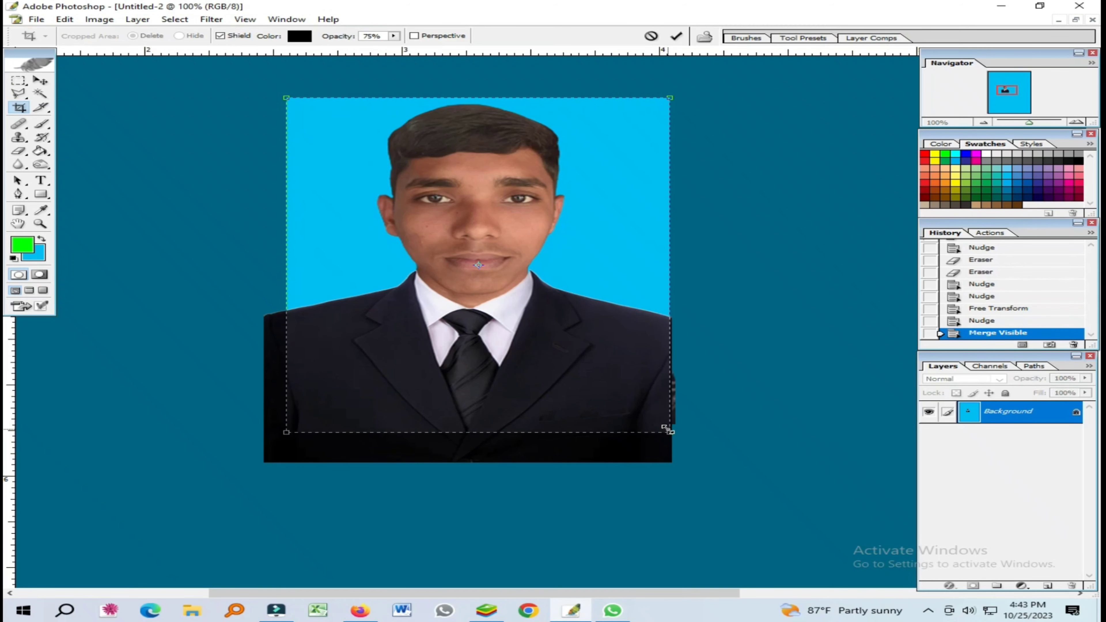
key(Return)
key(ctrl+minus)
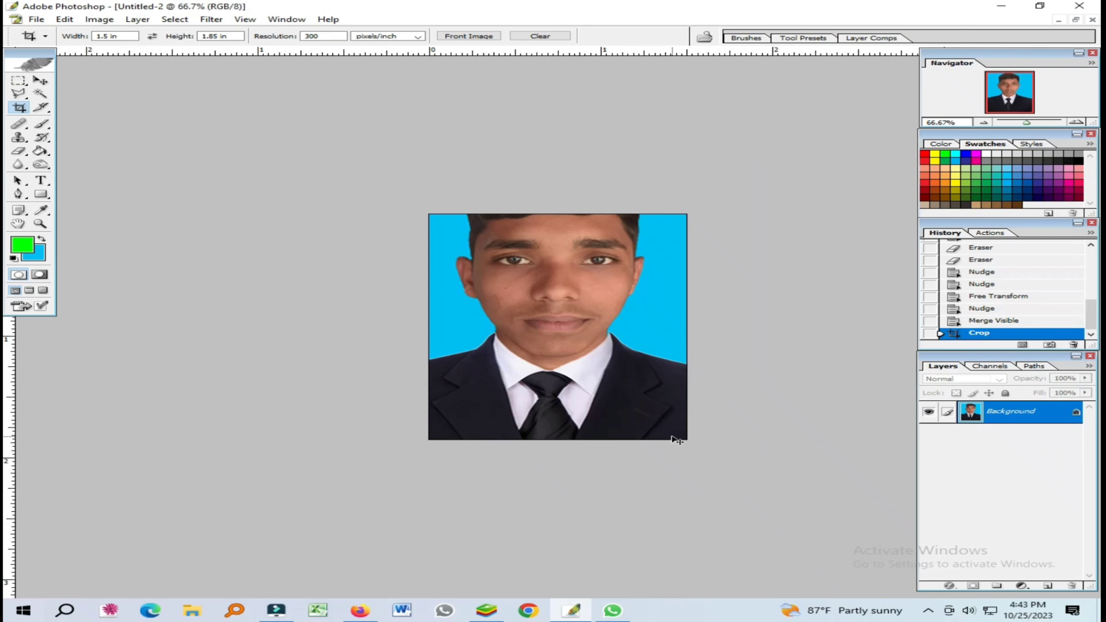
key(ctrl+0)
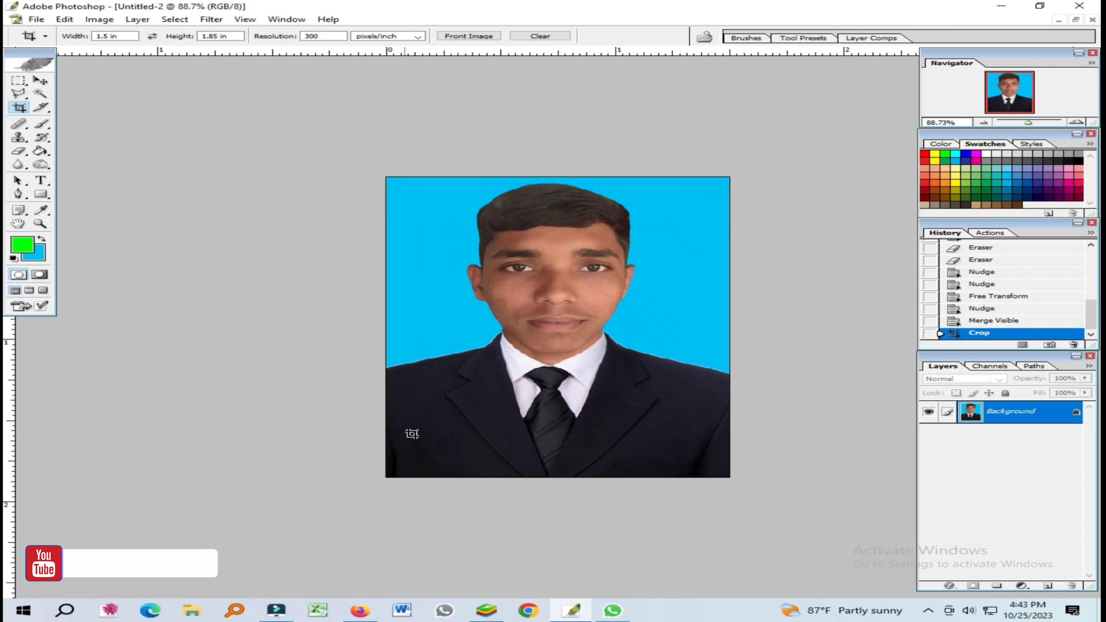
Crop the whole photo again to 1.5 in by 1.85 in at 300 pixels/inch
drag(368, 165, 770, 489)
key(Return)
key(ctrl+0)
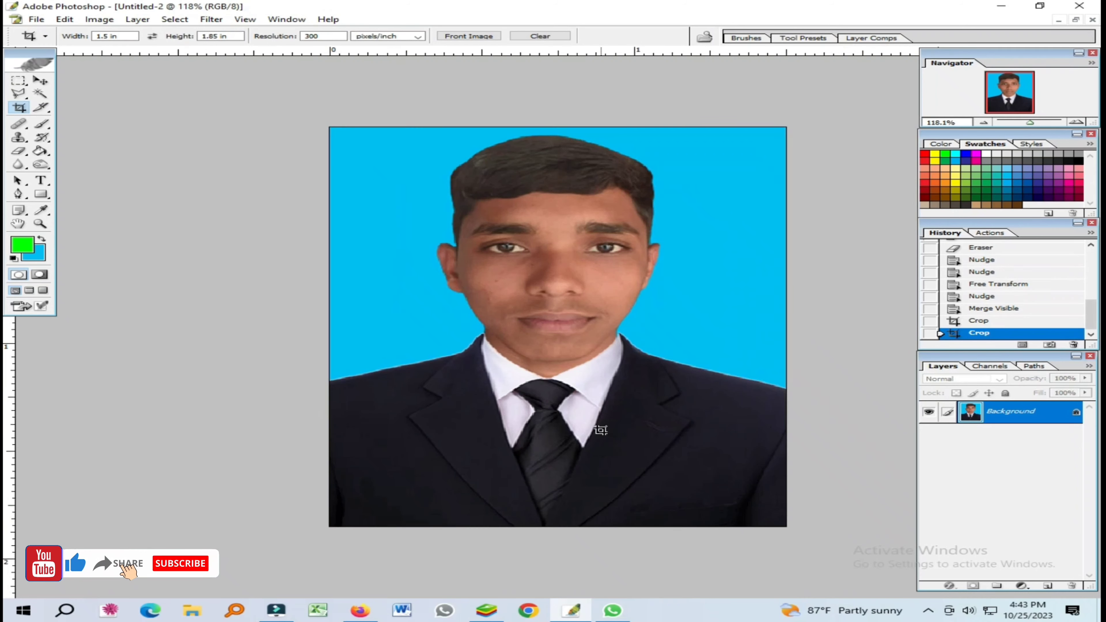
Draw a closed Pen path along the suit's left shoulder edge and around the blue background above it
click(19, 152)
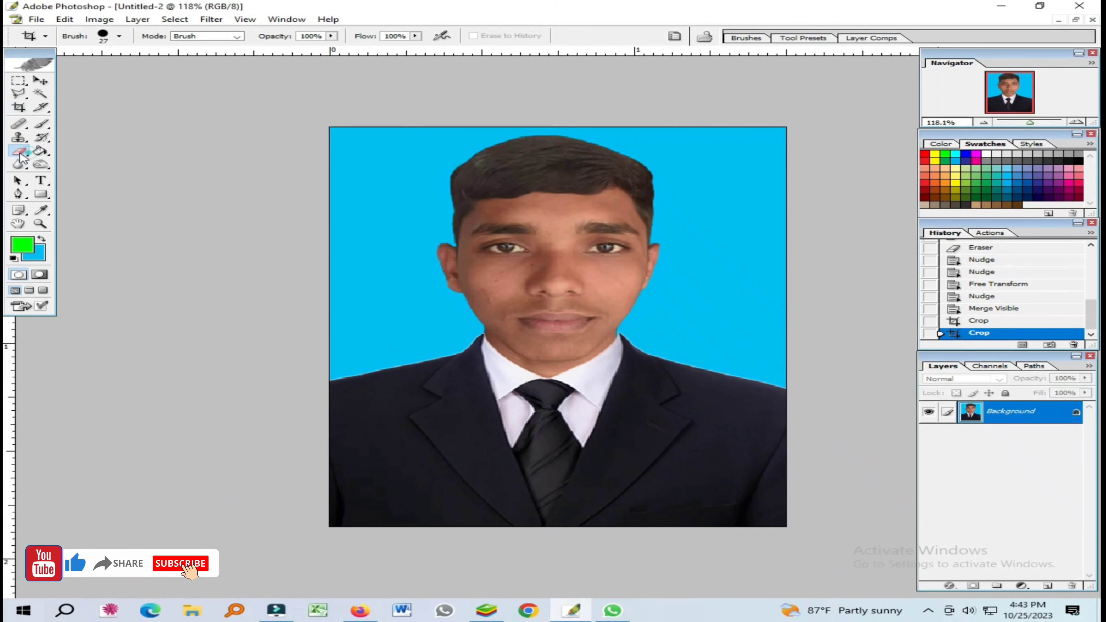
click(19, 194)
click(453, 355)
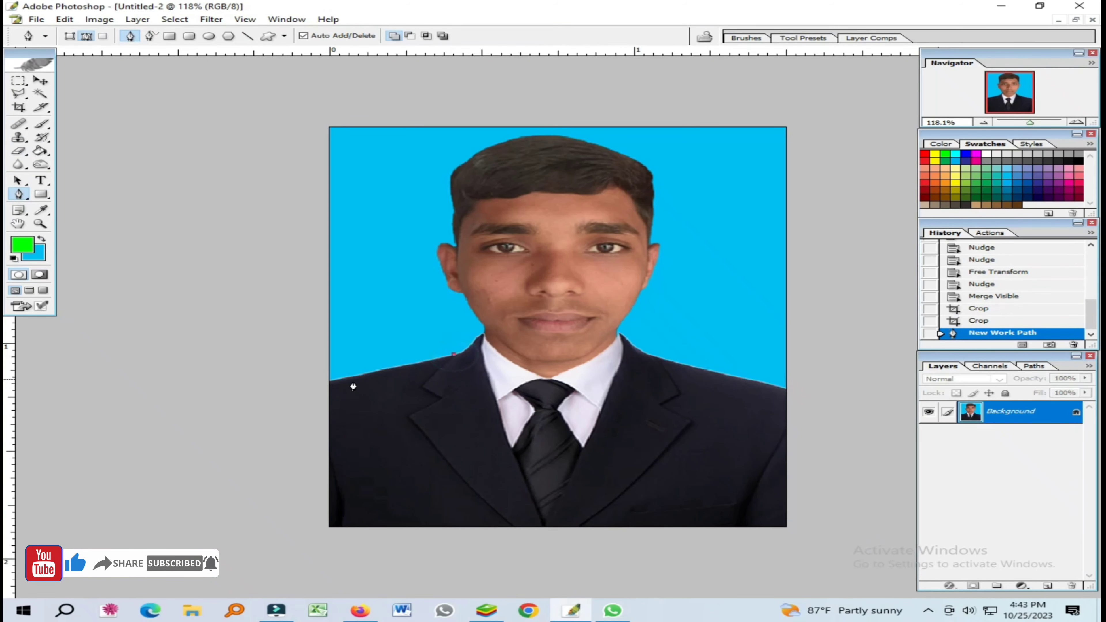
click(342, 384)
click(319, 394)
drag(252, 384, 278, 353)
click(283, 342)
click(346, 326)
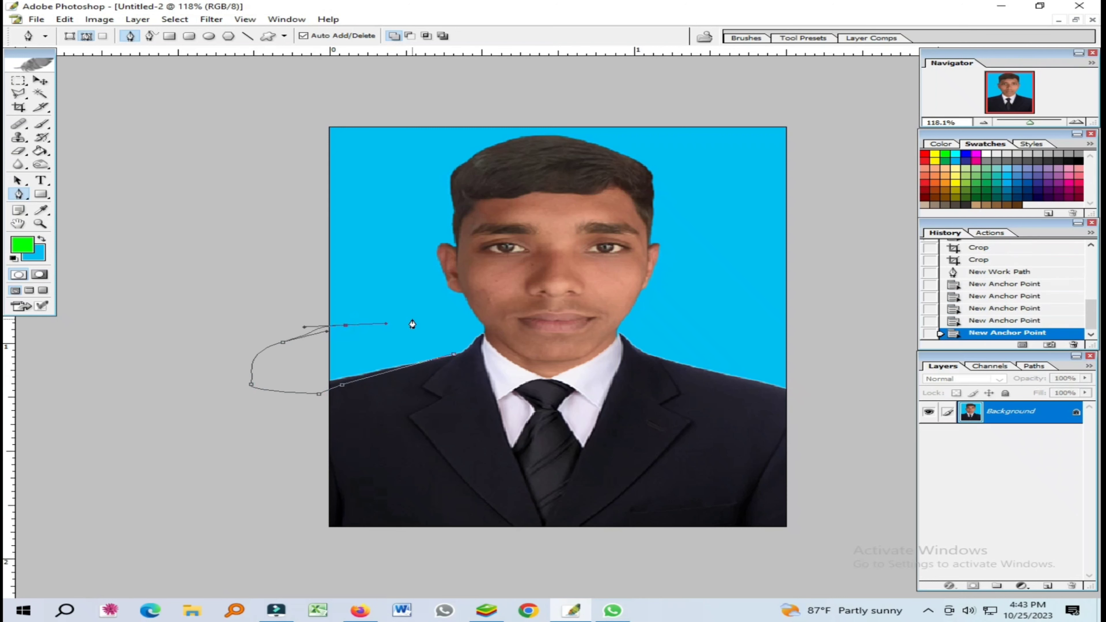
click(411, 319)
click(435, 317)
click(455, 342)
click(457, 355)
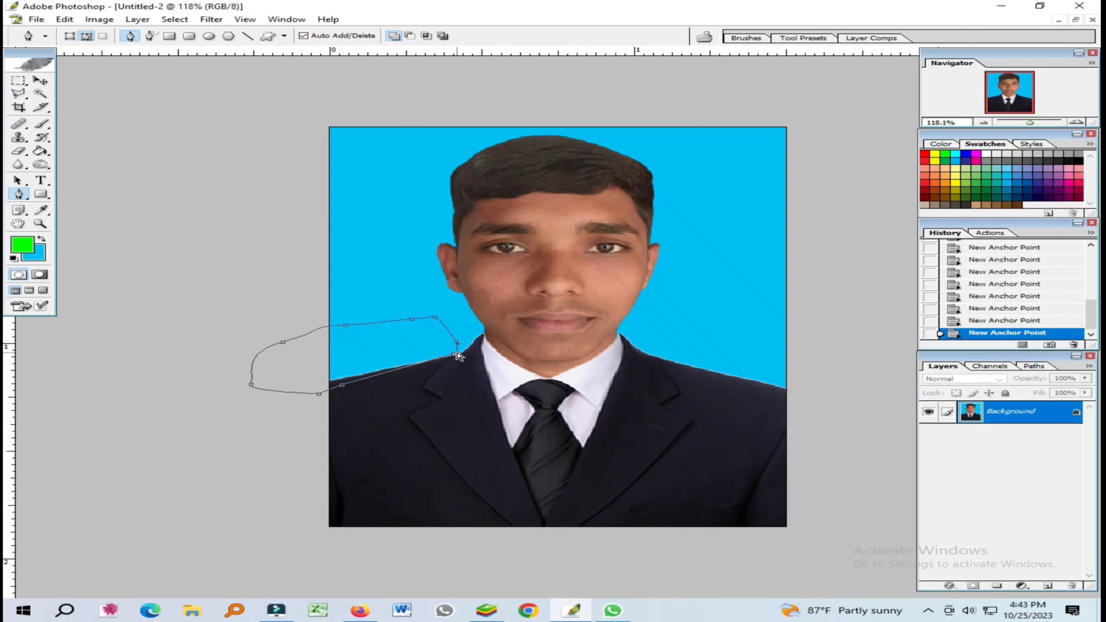
Turn the shoulder path into a selection, clear it to the blue background colour, and deselect
key(ctrl+Return)
key(Delete)
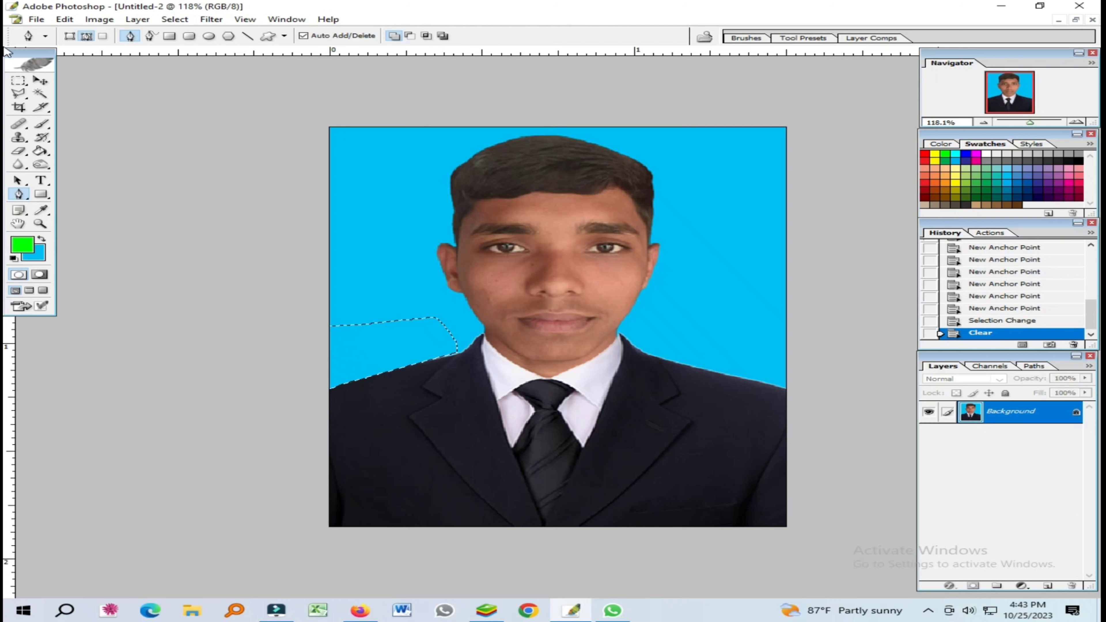
key(ctrl+d)
click(18, 80)
key(ctrl+minus)
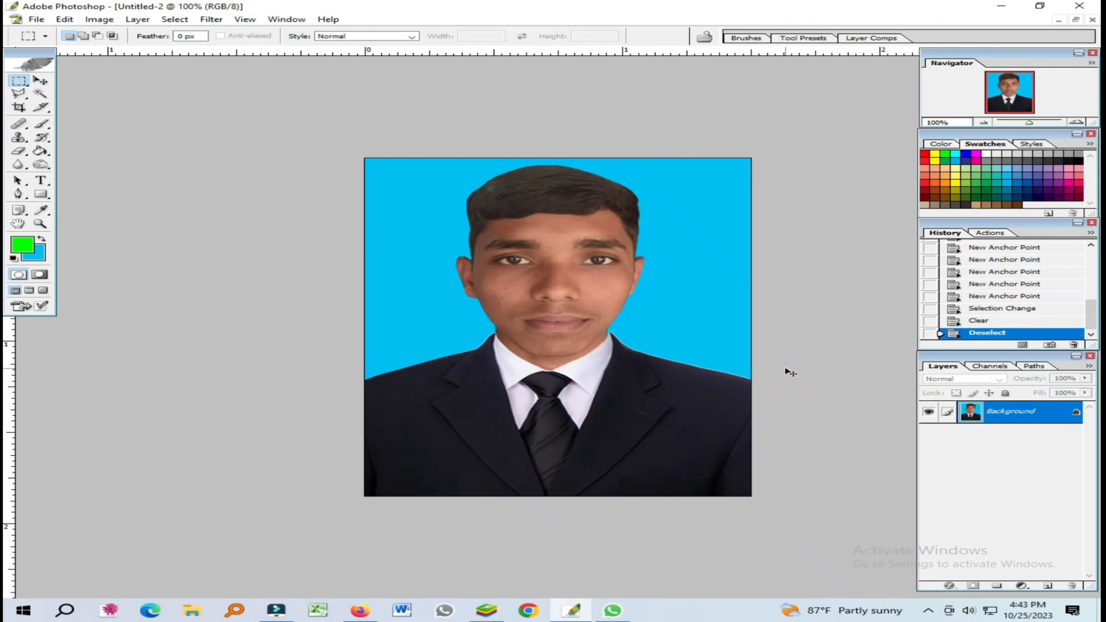
scroll(762, 363, up, 3)
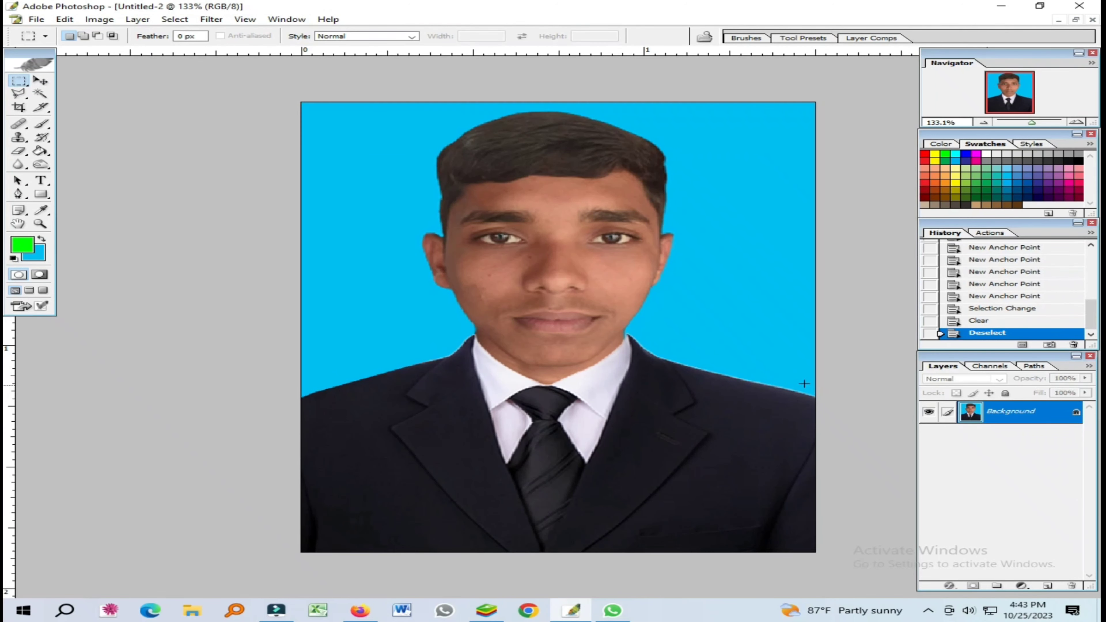
Crop the photo just inside its borders to 1.5 in by 1.85 in at 300 pixels/inch
click(19, 108)
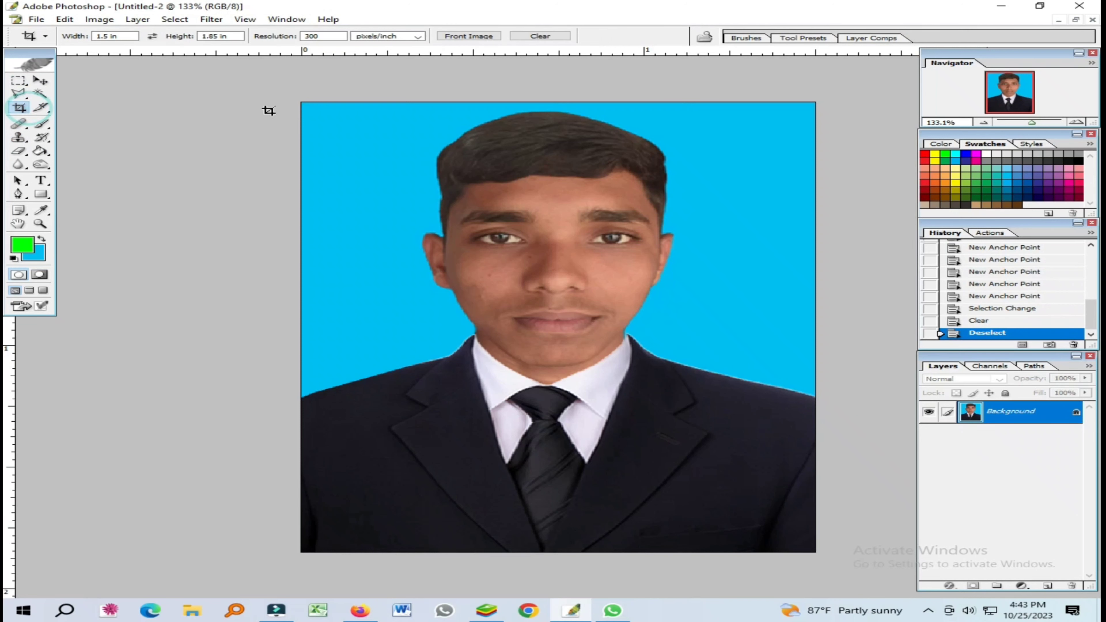
drag(689, 481, 806, 551)
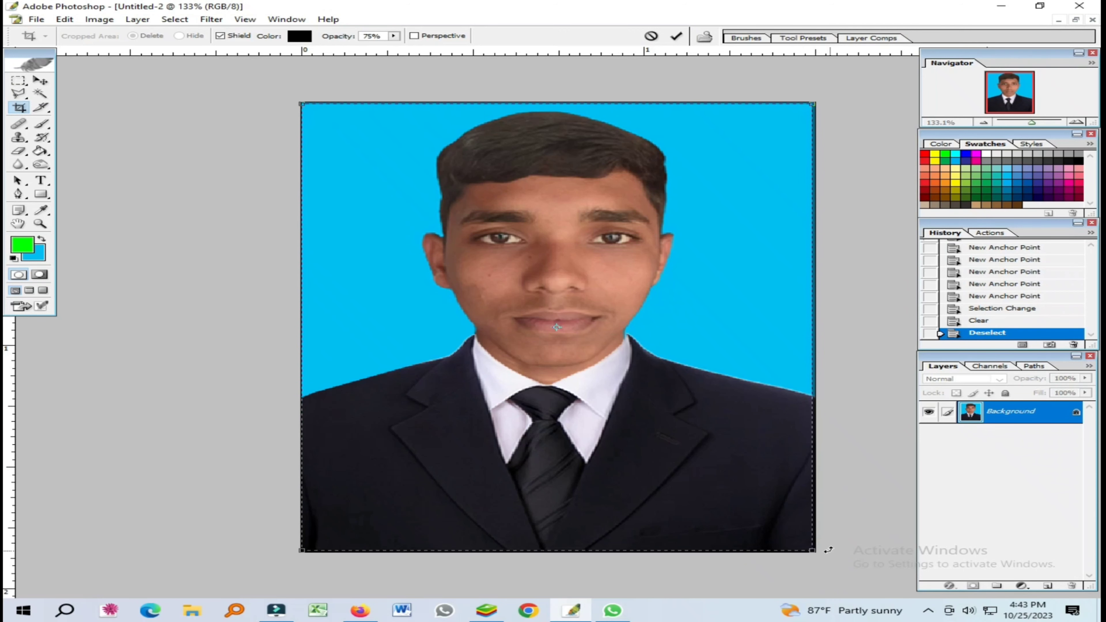
key(Return)
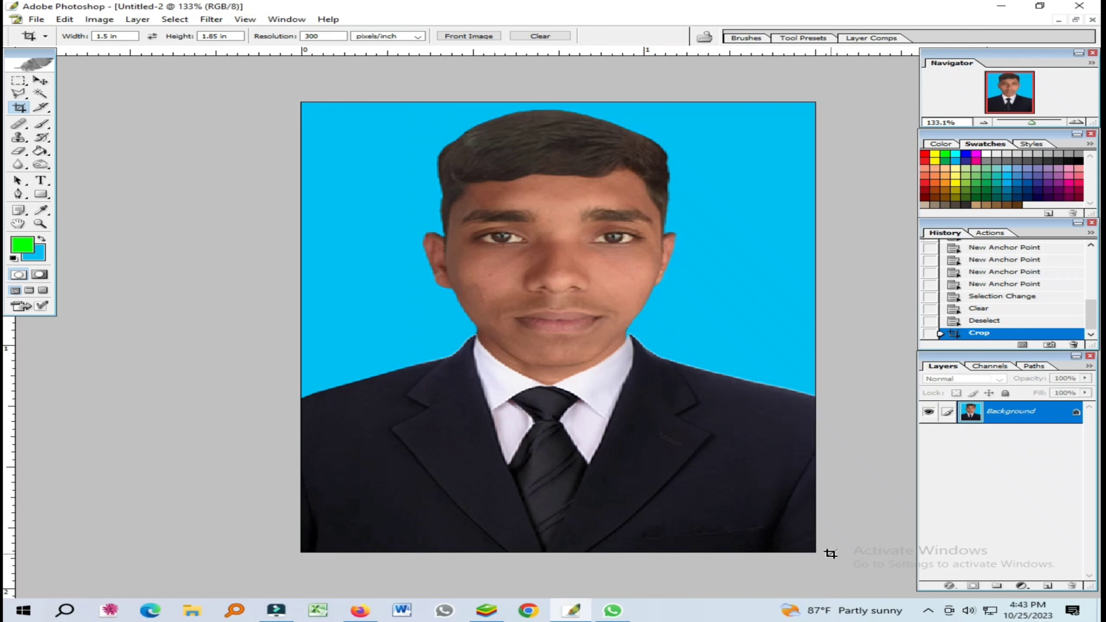
Float the suit photo's window beside the original shirt portrait and compare the two at a similar reduced zoom
scroll(830, 553, down, 1)
click(1076, 20)
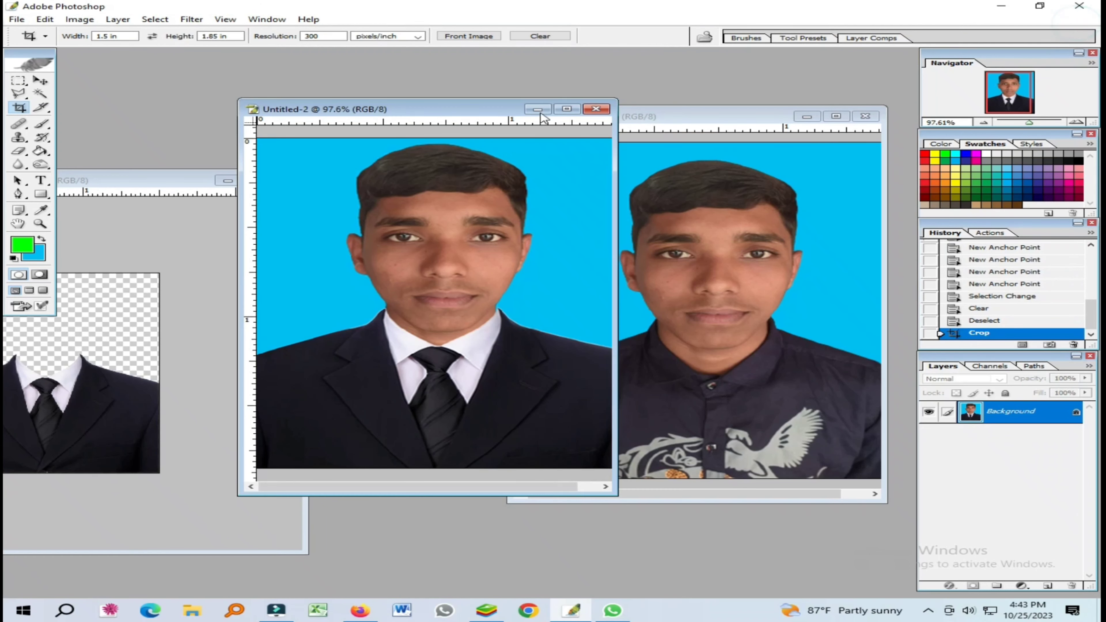
mouse_move(463, 107)
mouse_down()
mouse_move(527, 154)
mouse_move(471, 102)
mouse_up()
click(768, 298)
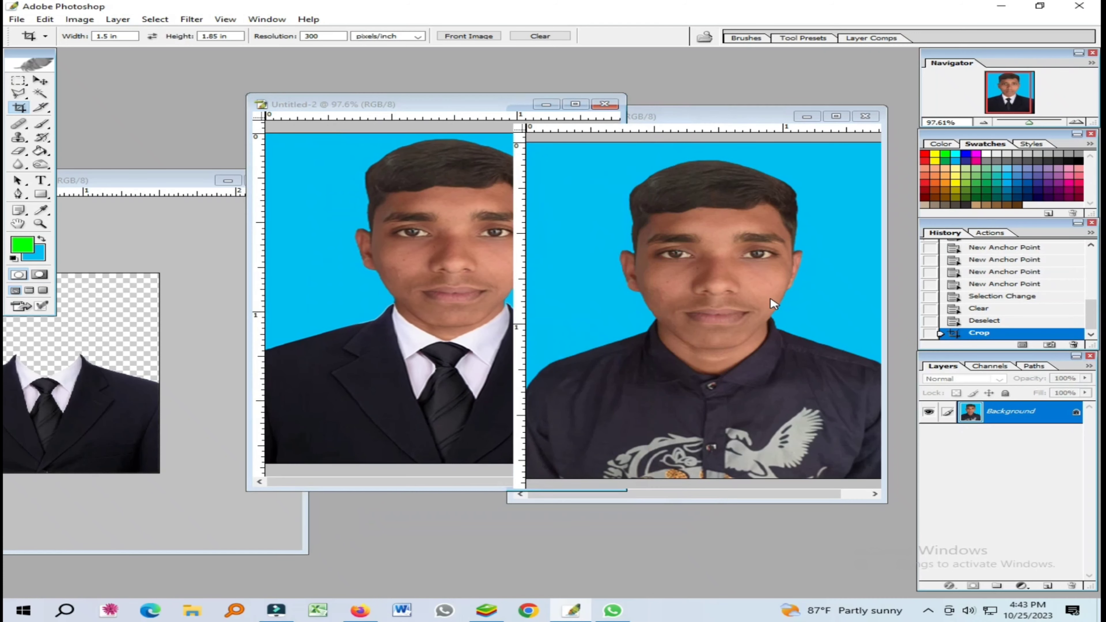
click(401, 309)
scroll(401, 309, down, 2)
scroll(795, 285, down, 1)
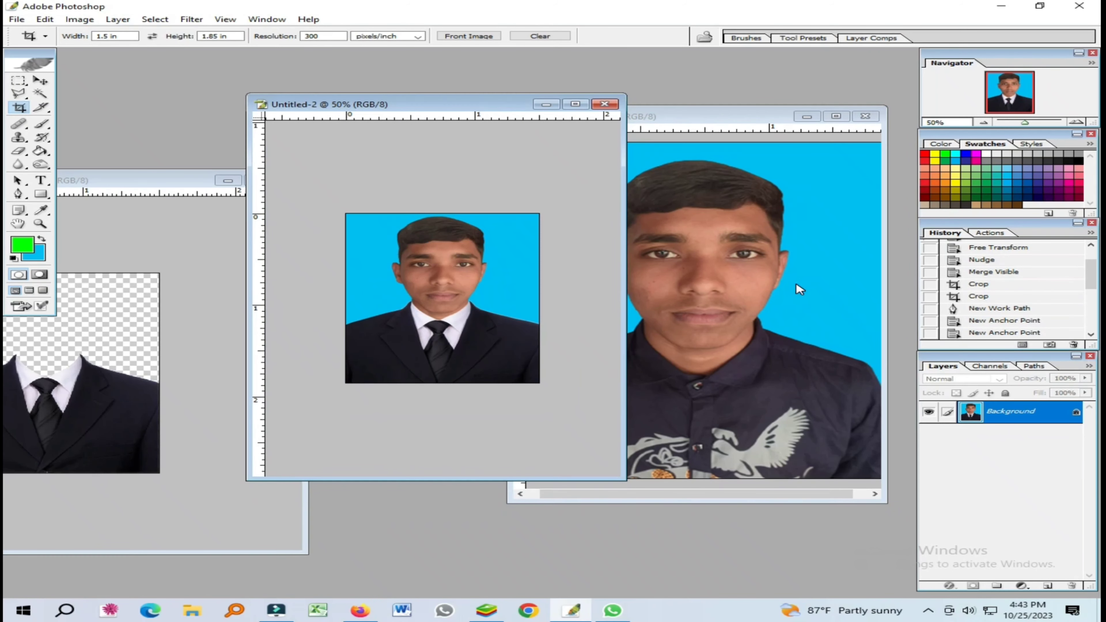
click(794, 284)
scroll(798, 287, down, 2)
scroll(599, 289, up, 1)
click(433, 301)
scroll(433, 301, up, 1)
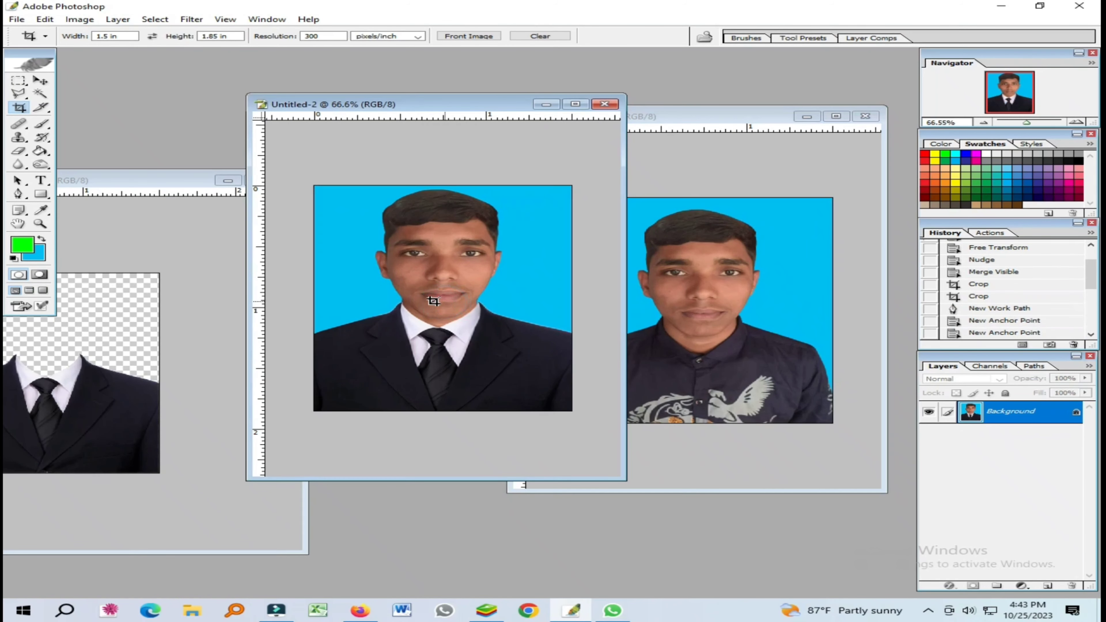
Close the transparent blazer and black tie document without saving its changes
click(171, 305)
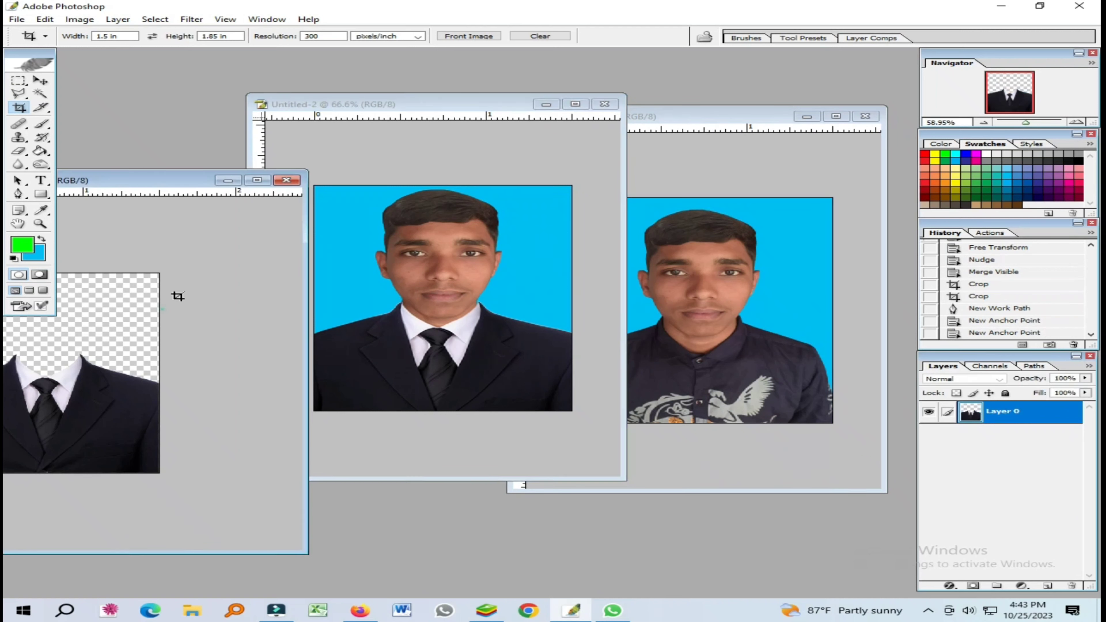
click(285, 179)
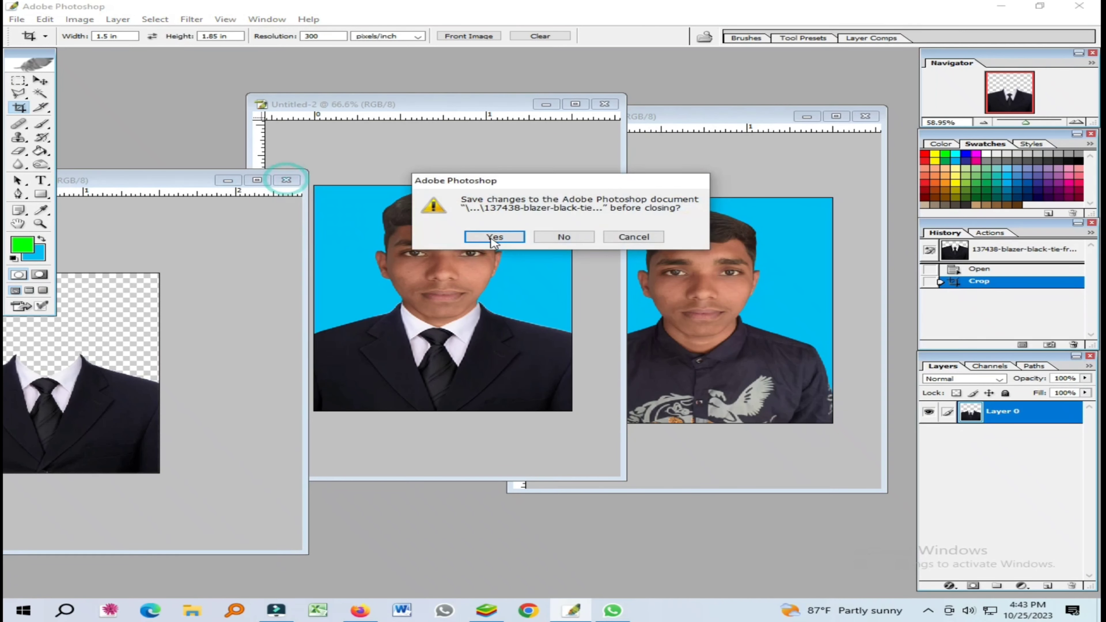
click(551, 238)
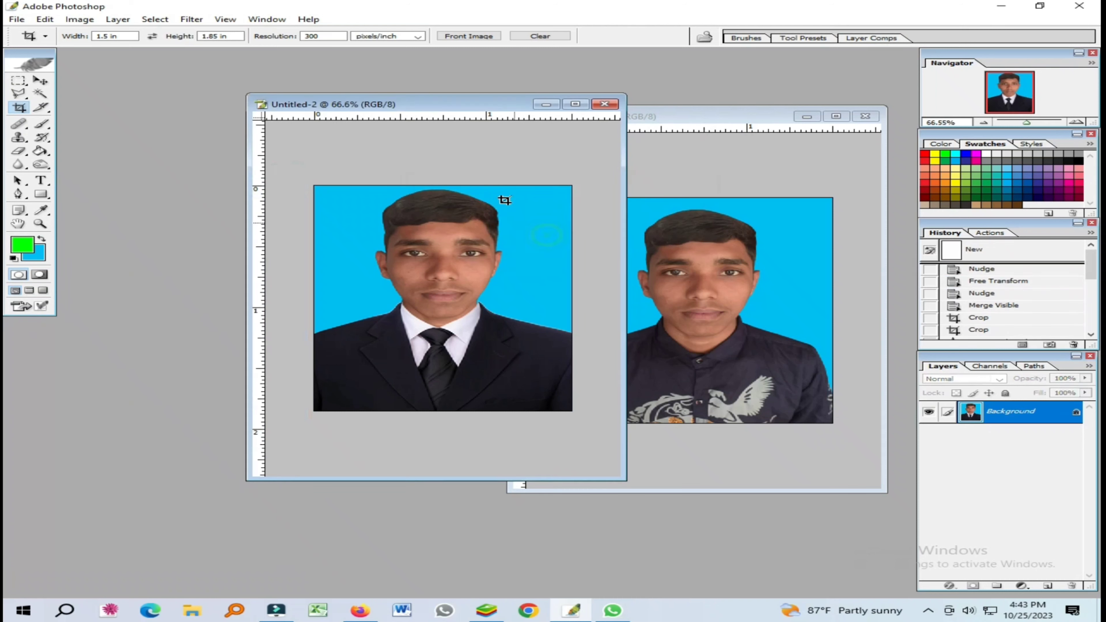
Place the suit photo beside the original portrait and save it to the Desktop as a progressive JPEG named Sh at maximum quality 12
drag(492, 110, 397, 124)
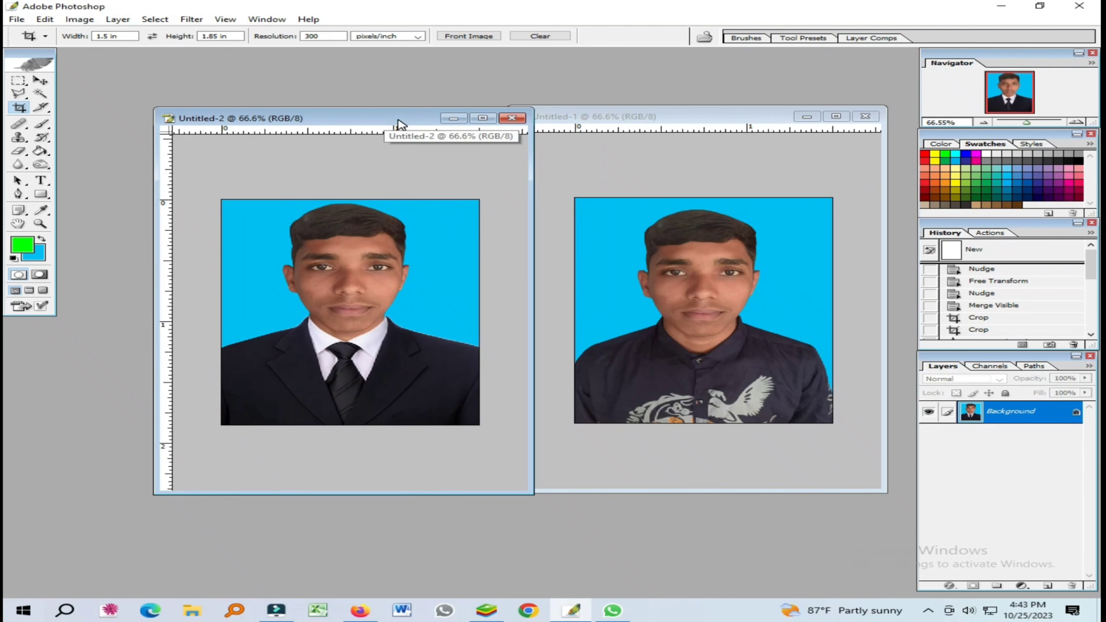
scroll(432, 222, up, 3)
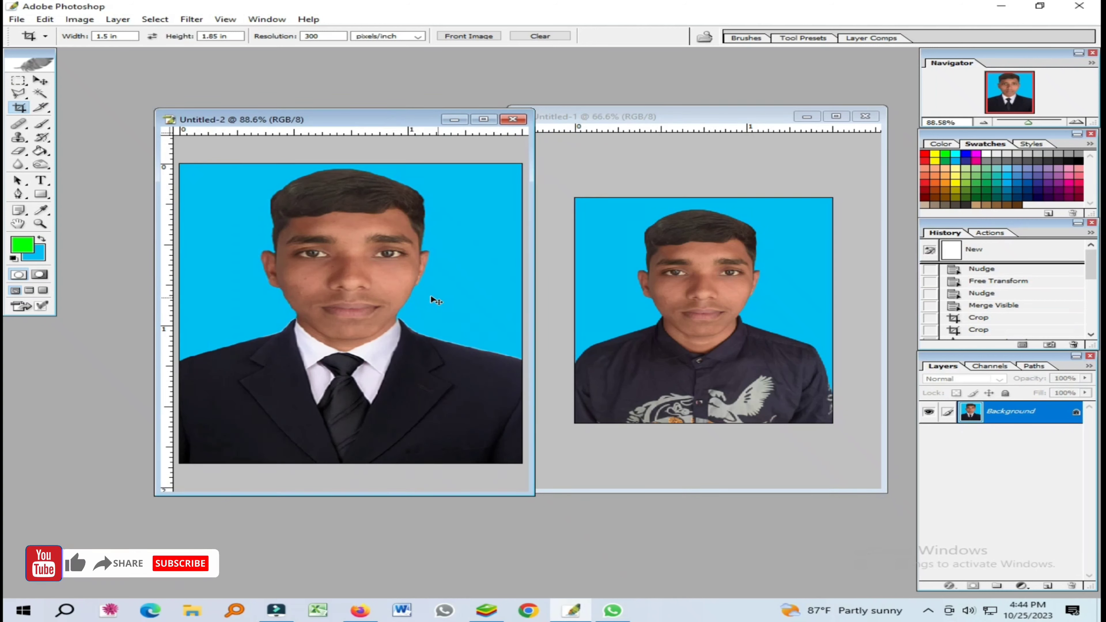
click(17, 19)
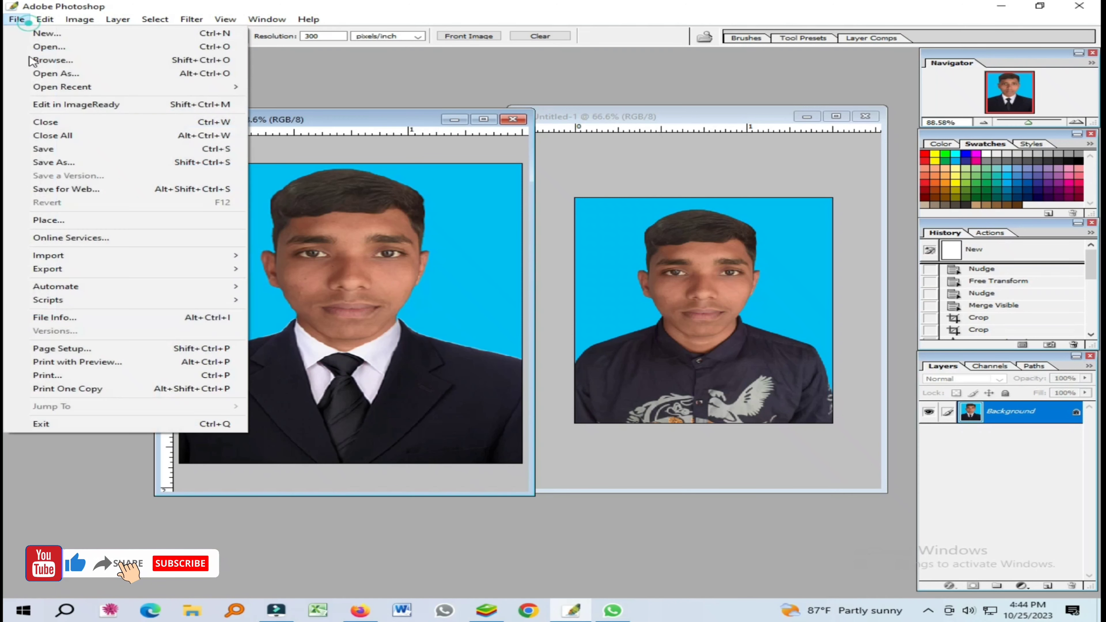
click(57, 163)
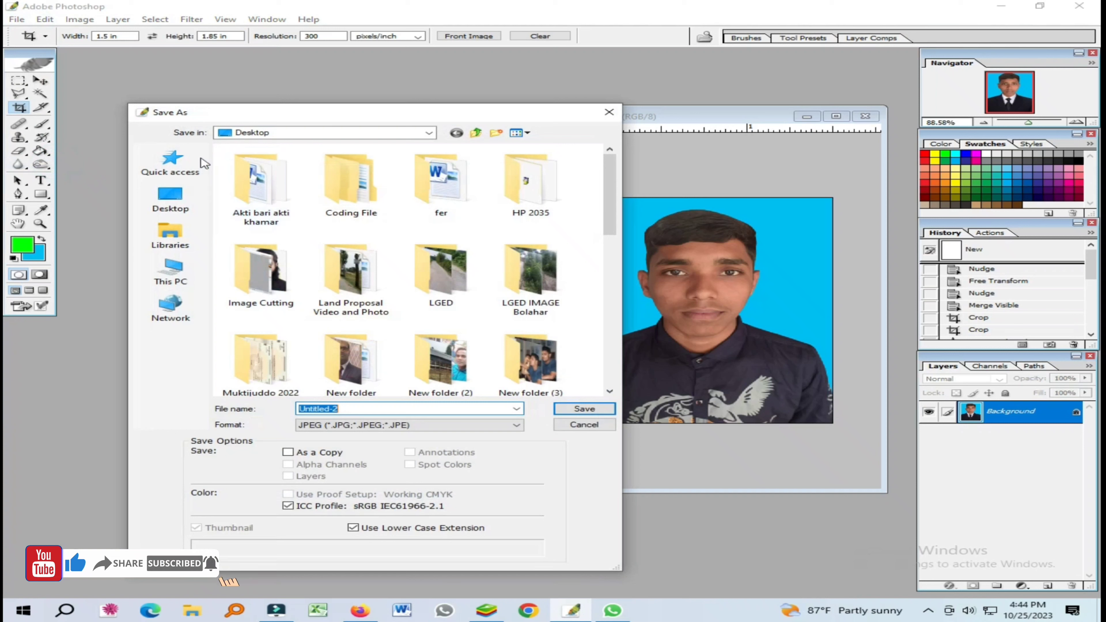
click(170, 198)
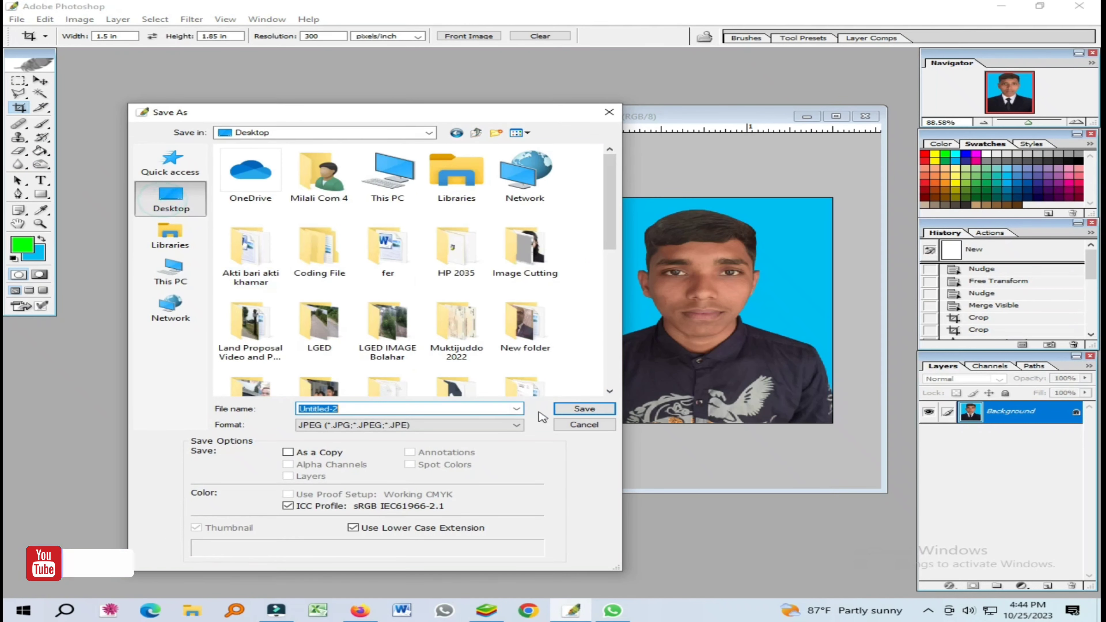
click(583, 409)
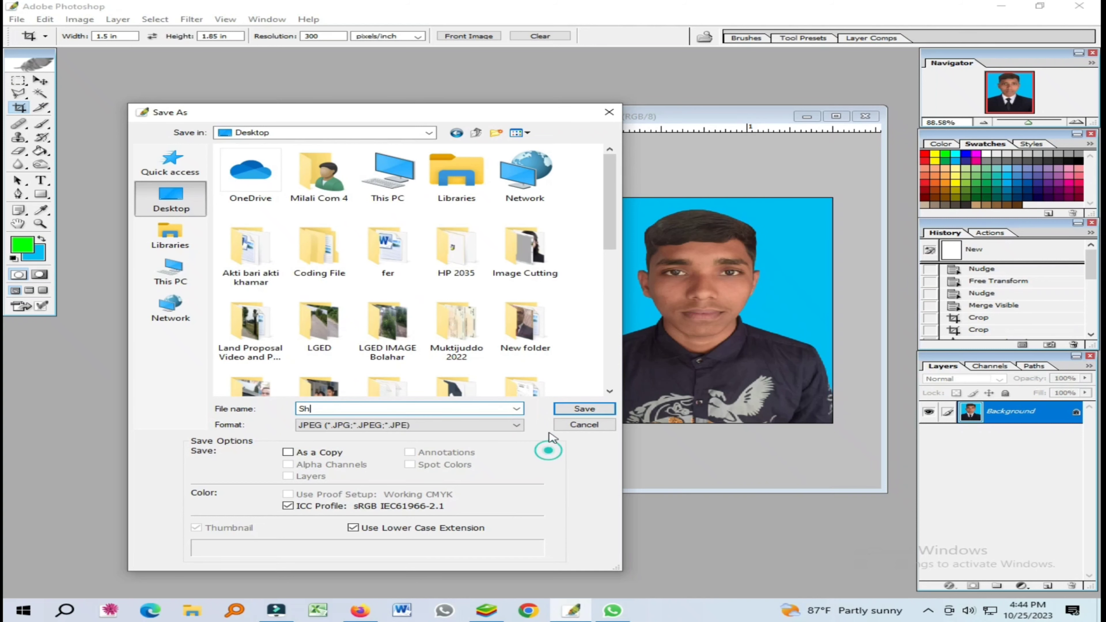
click(583, 408)
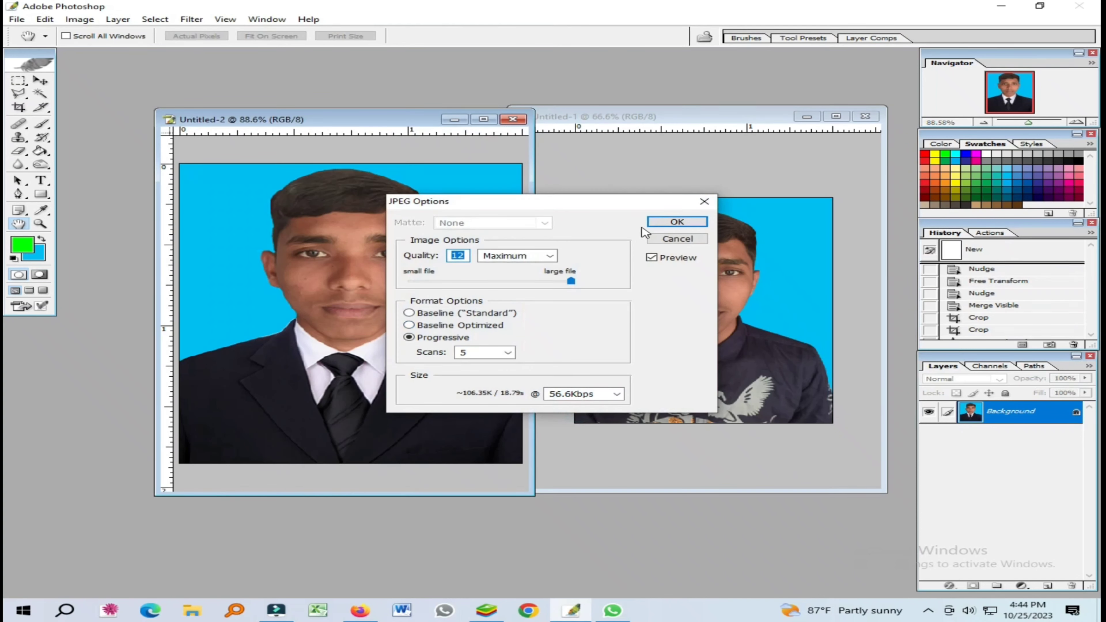
click(670, 223)
key(c)
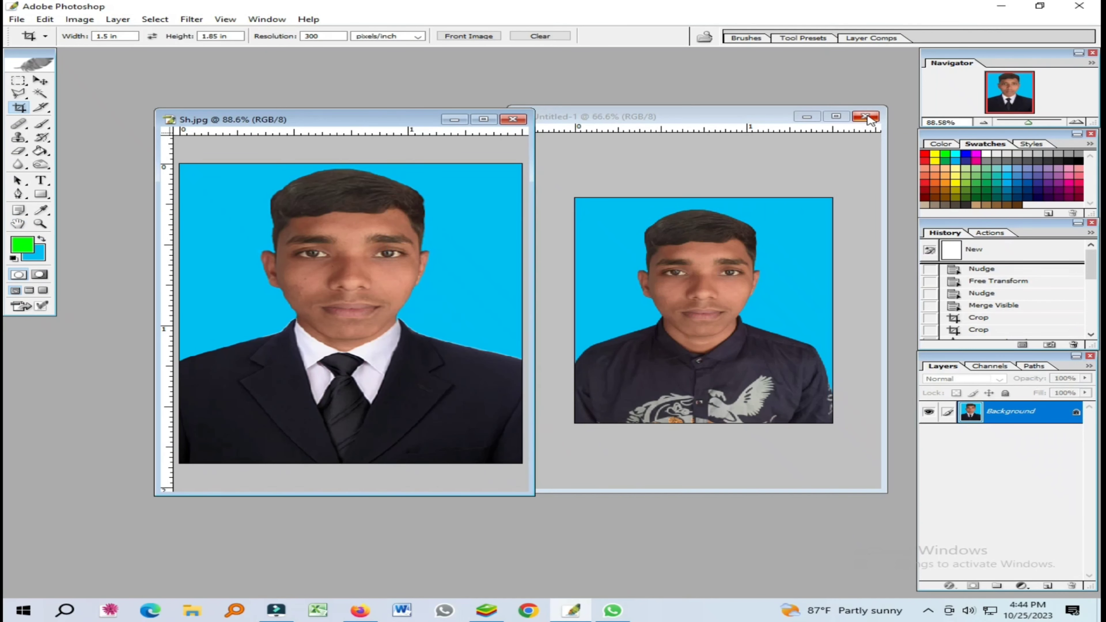
Close the original shirt portrait without saving it and move the suit photo's window to the middle of the workspace
click(867, 117)
click(562, 230)
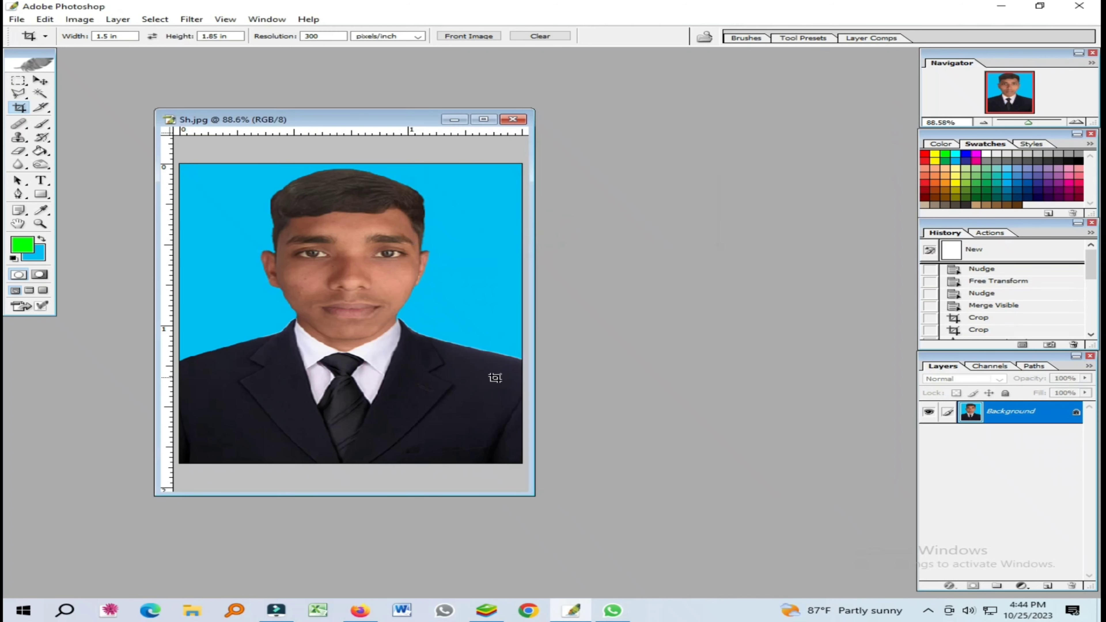
drag(336, 120, 573, 105)
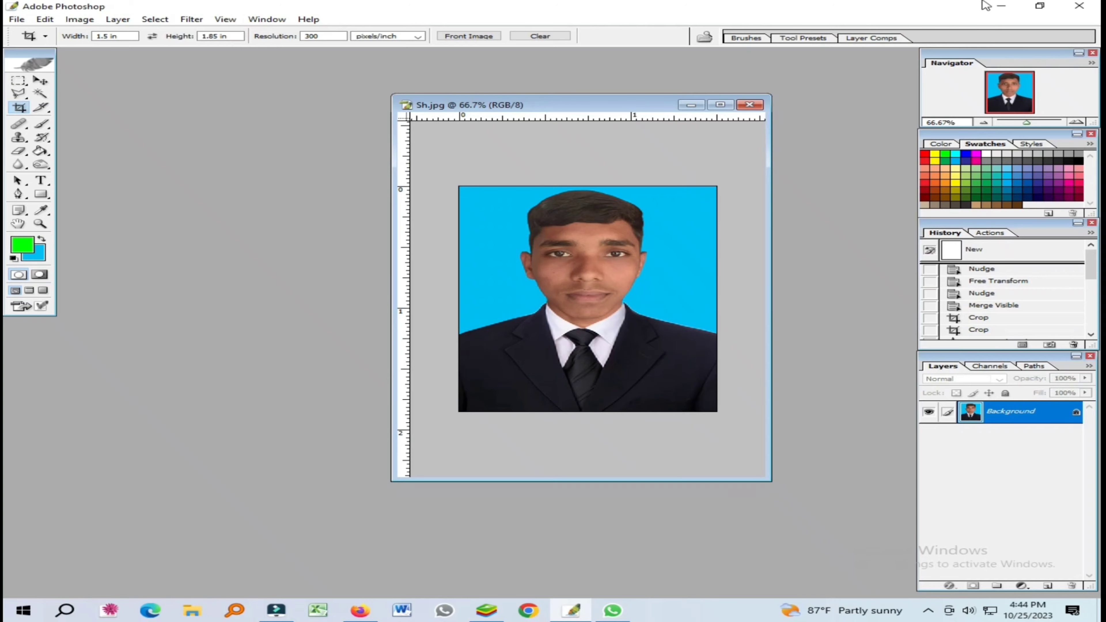
Minimize Photoshop to show the Windows desktop with the saved photo and refresh it
click(1001, 5)
right_click(627, 220)
click(687, 256)
right_click(687, 258)
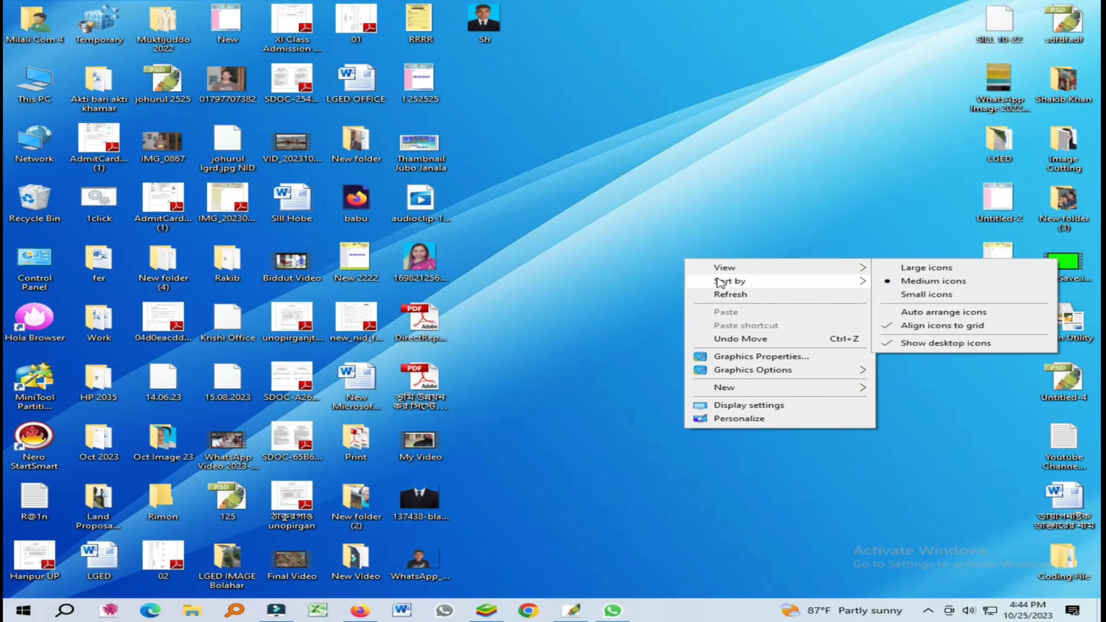
click(717, 294)
right_click(715, 294)
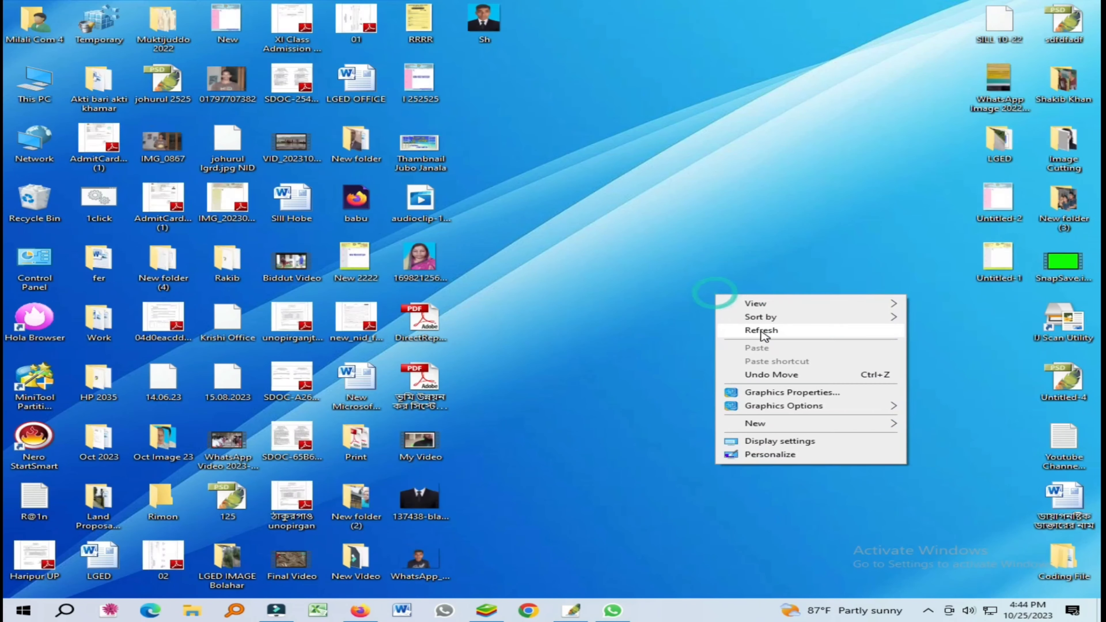
click(761, 331)
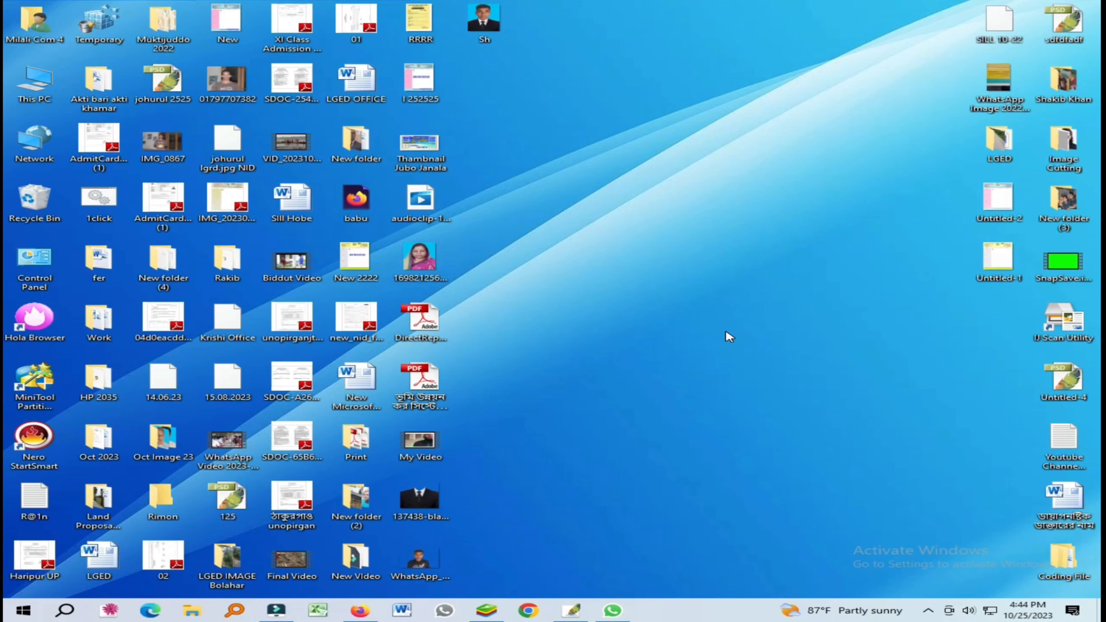
right_click(524, 216)
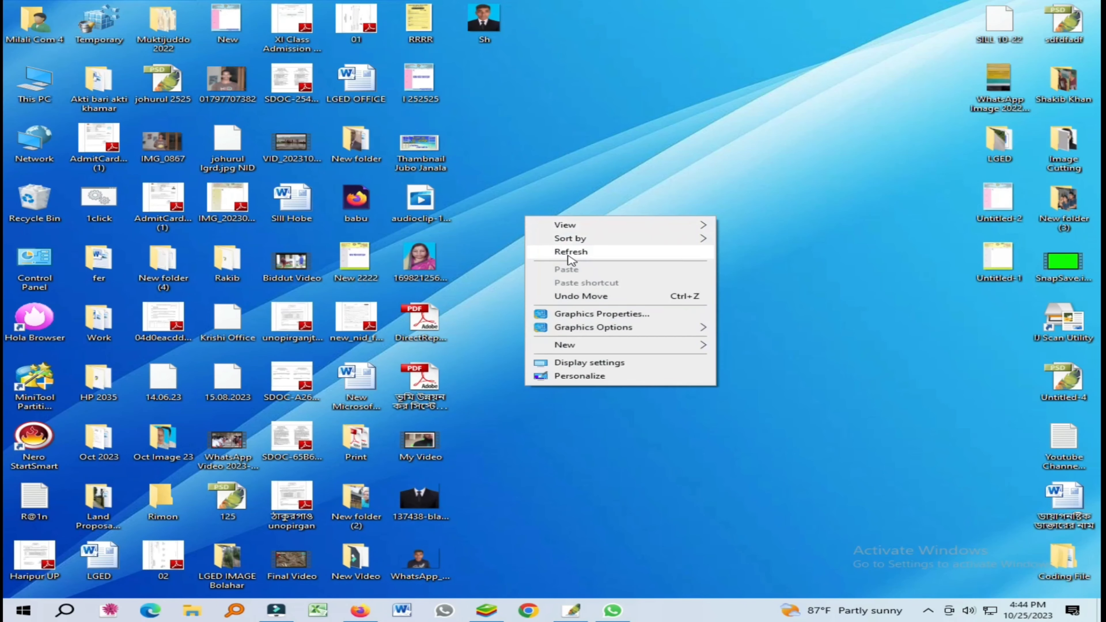
click(567, 252)
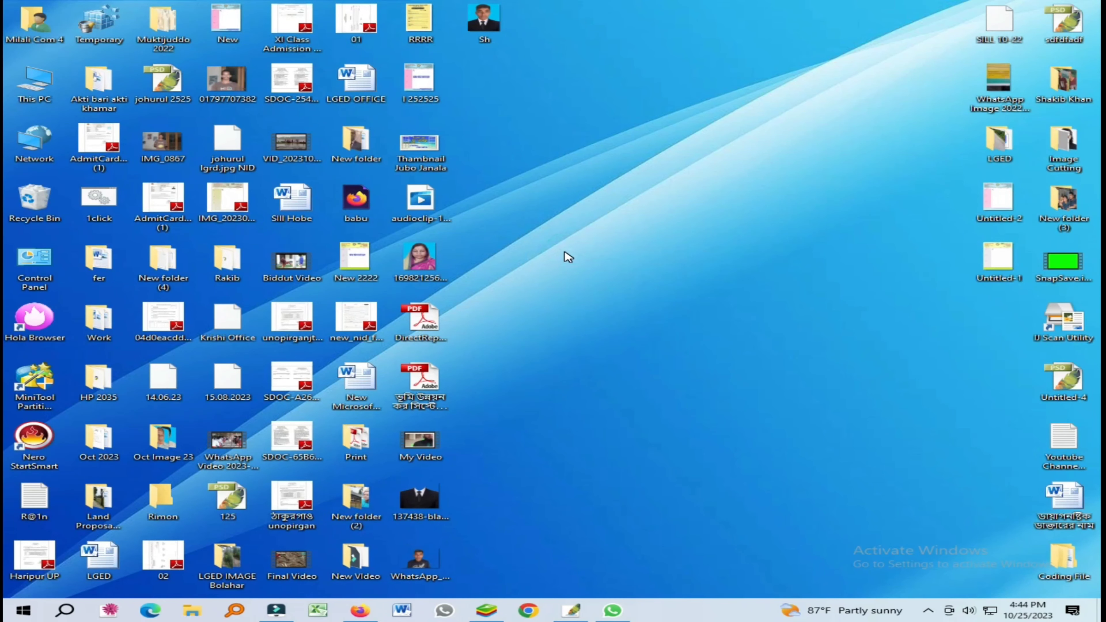
right_click(568, 256)
click(601, 288)
right_click(606, 288)
click(663, 318)
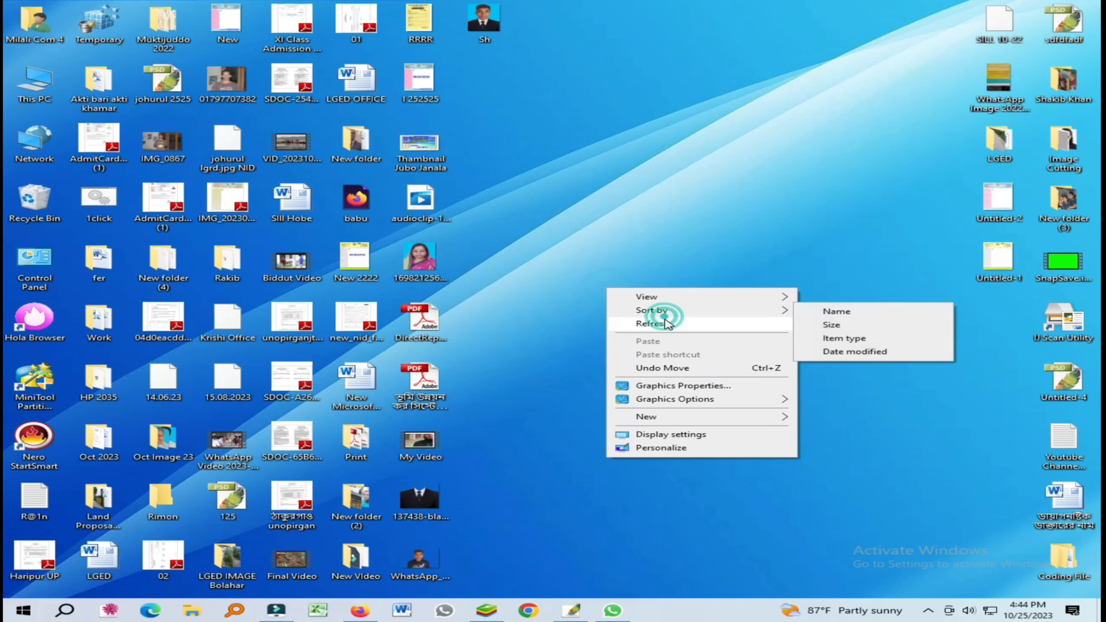